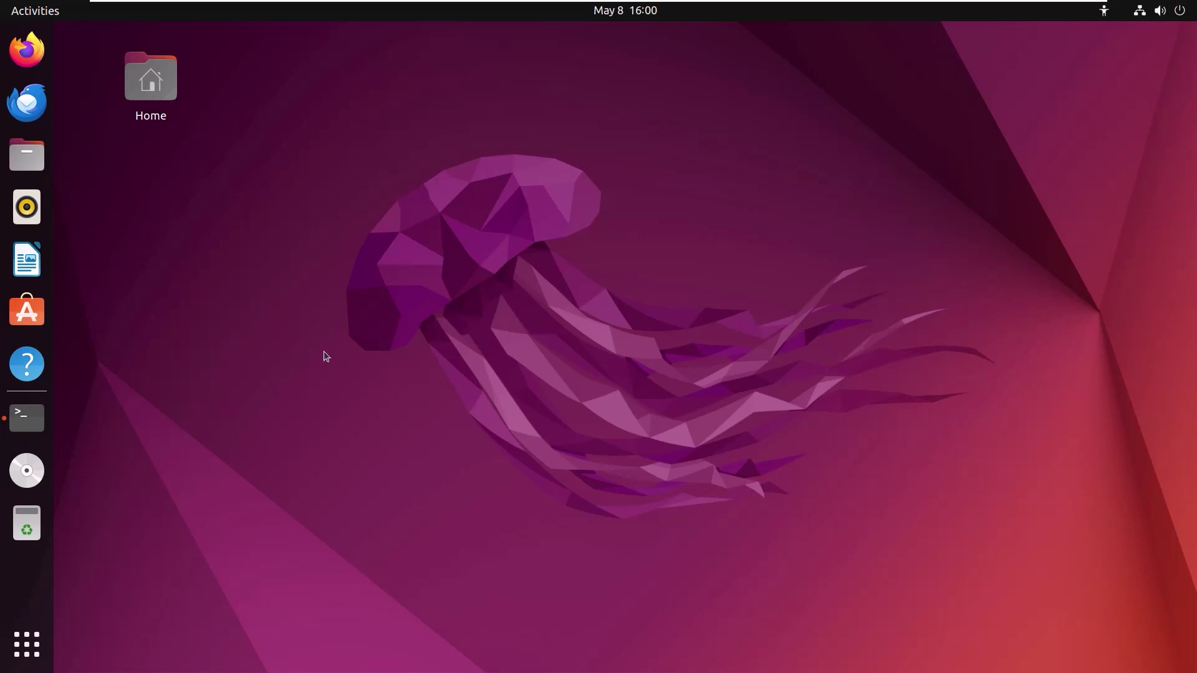
Open a Terminal window from the dock icon
left_click(28, 419)
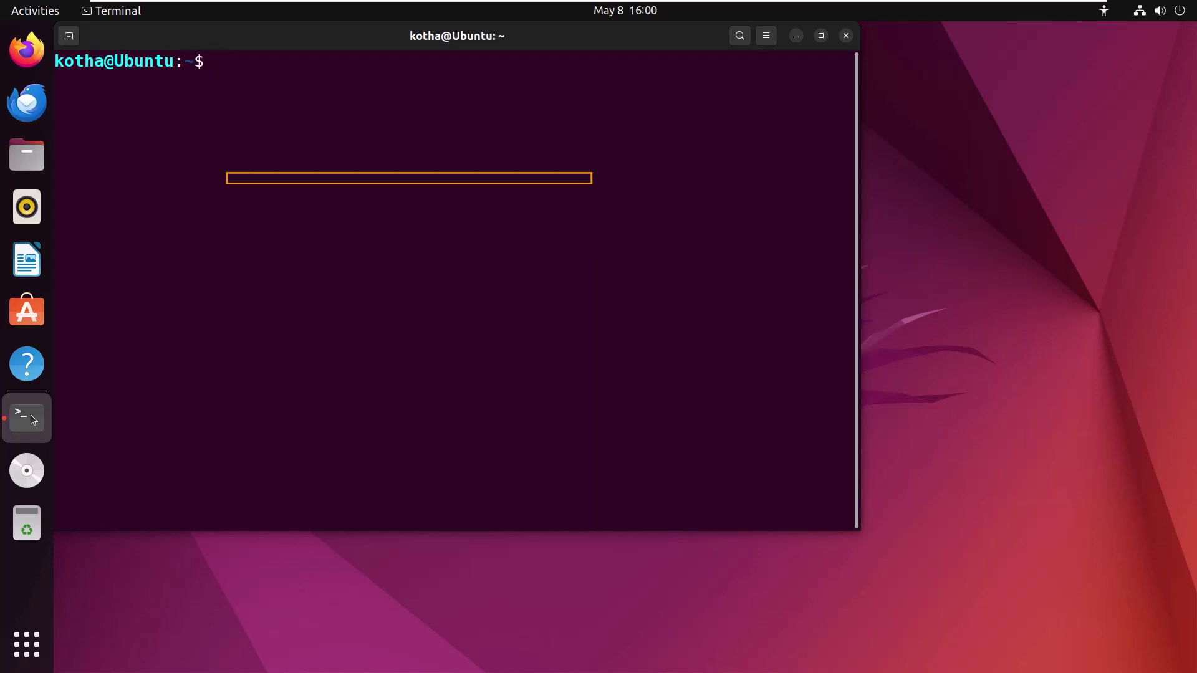
type("sudo apt u")
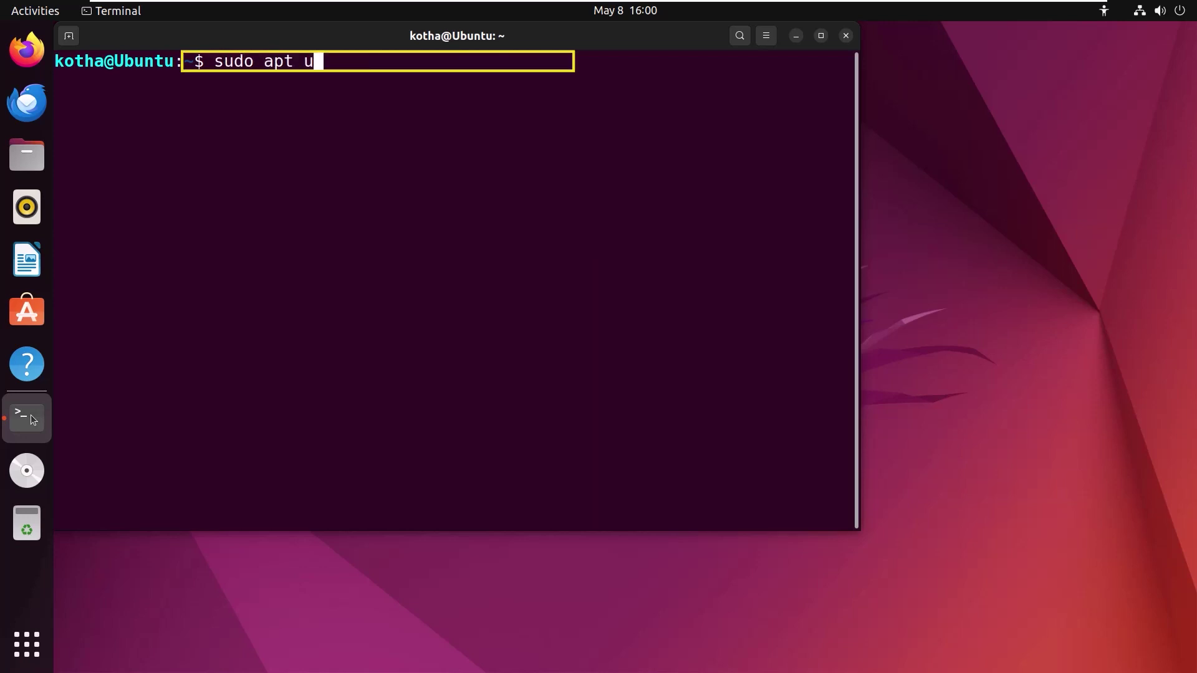
type("pdate &")
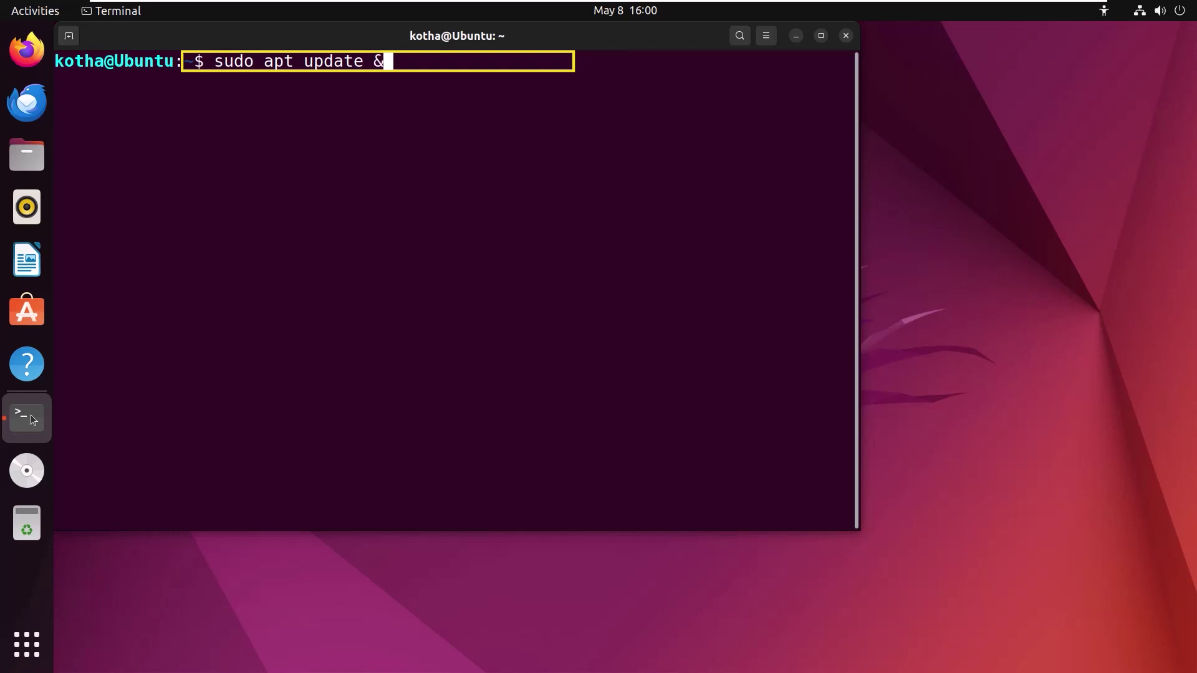
type("& sudo apt")
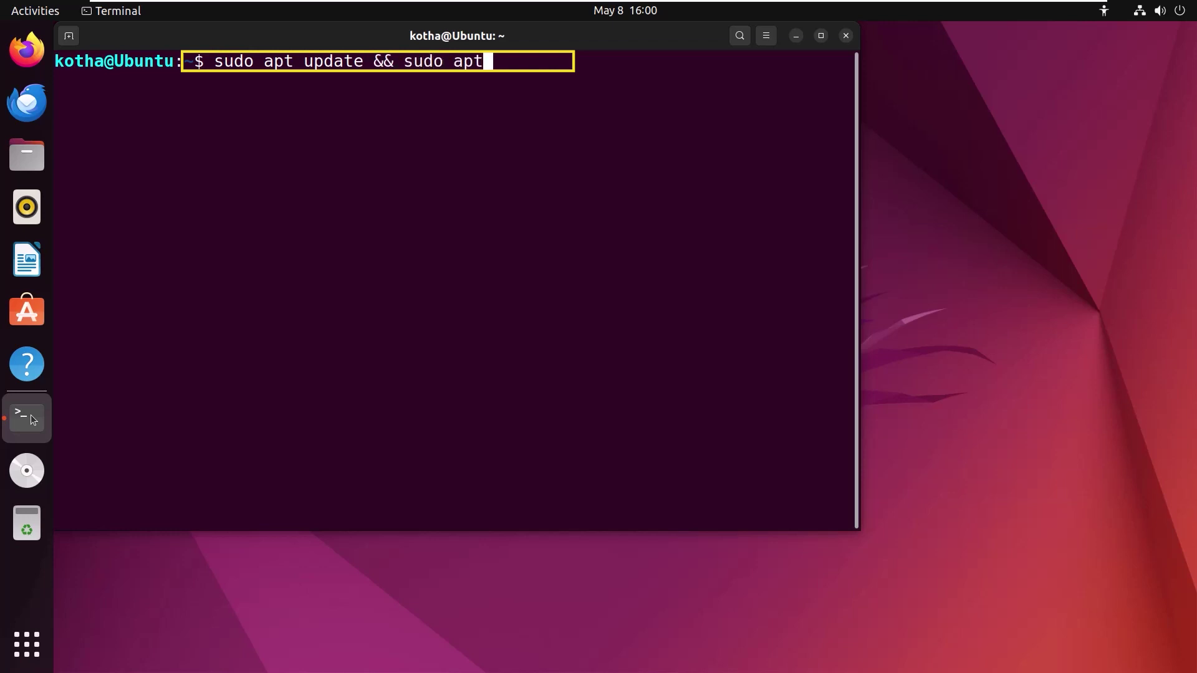
type(" upgrade")
Run sudo apt update && sudo apt upgrade, confirming all packages are already up to date
key("Return")
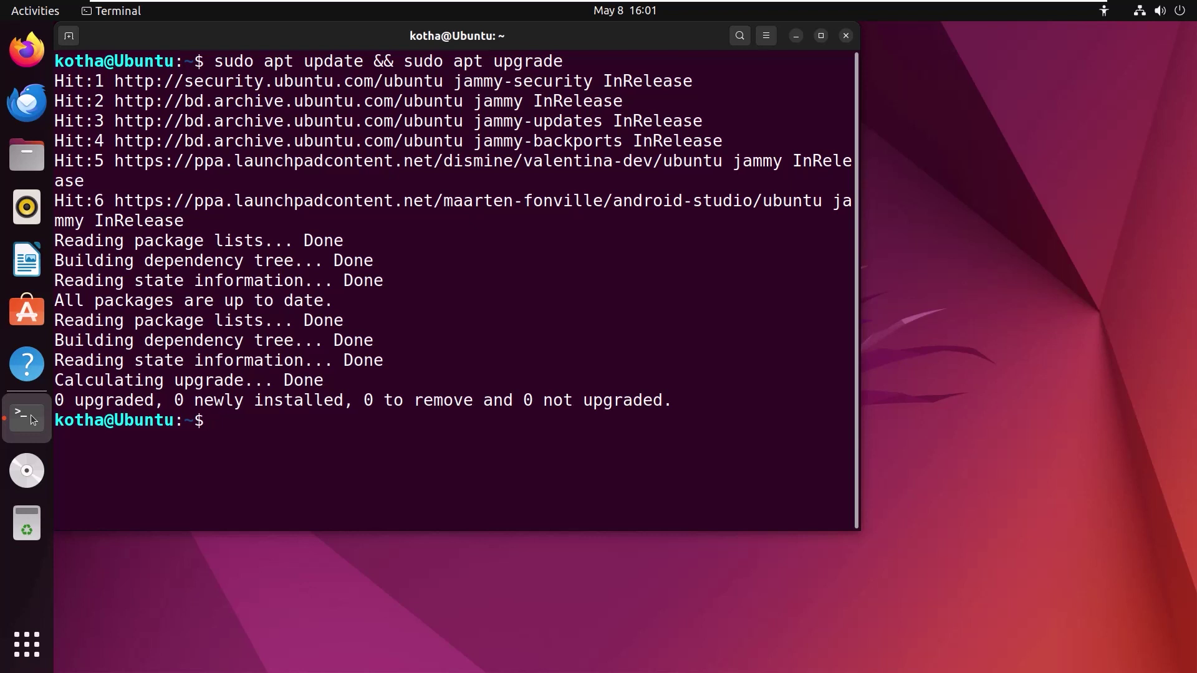
right_click(187, 393)
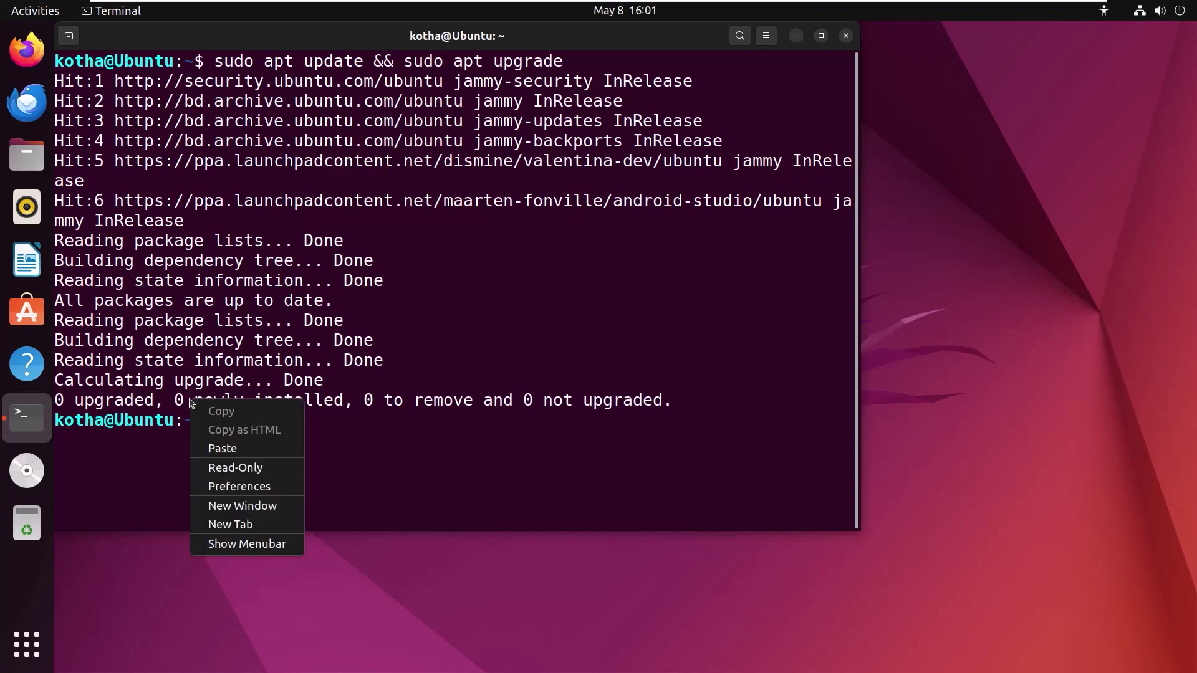
Add the ppa:dismine/valentina-dev repository and its signing key, confirming the addition
left_click(231, 441)
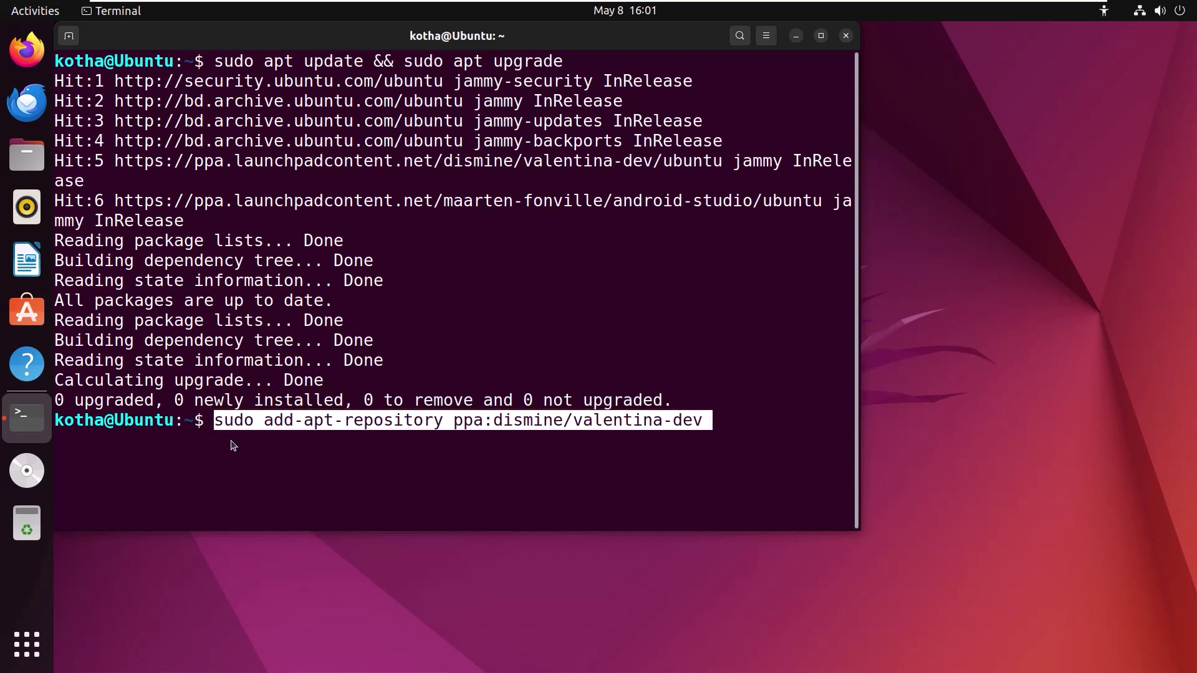
key("Return")
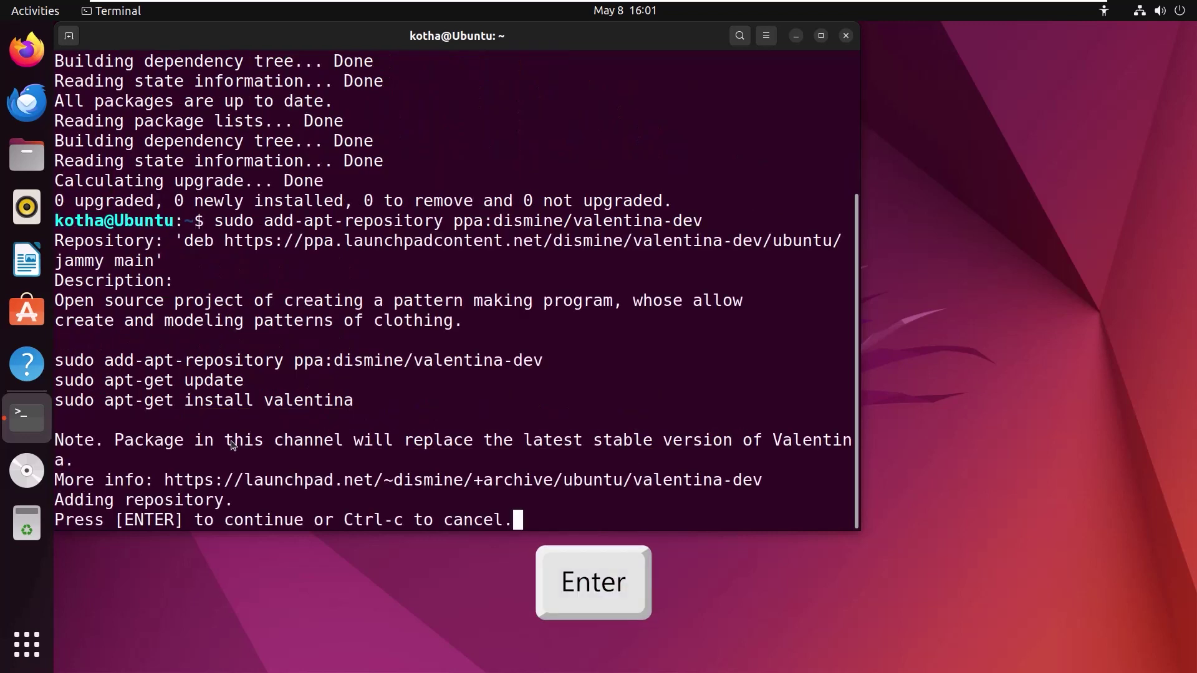
key("Return")
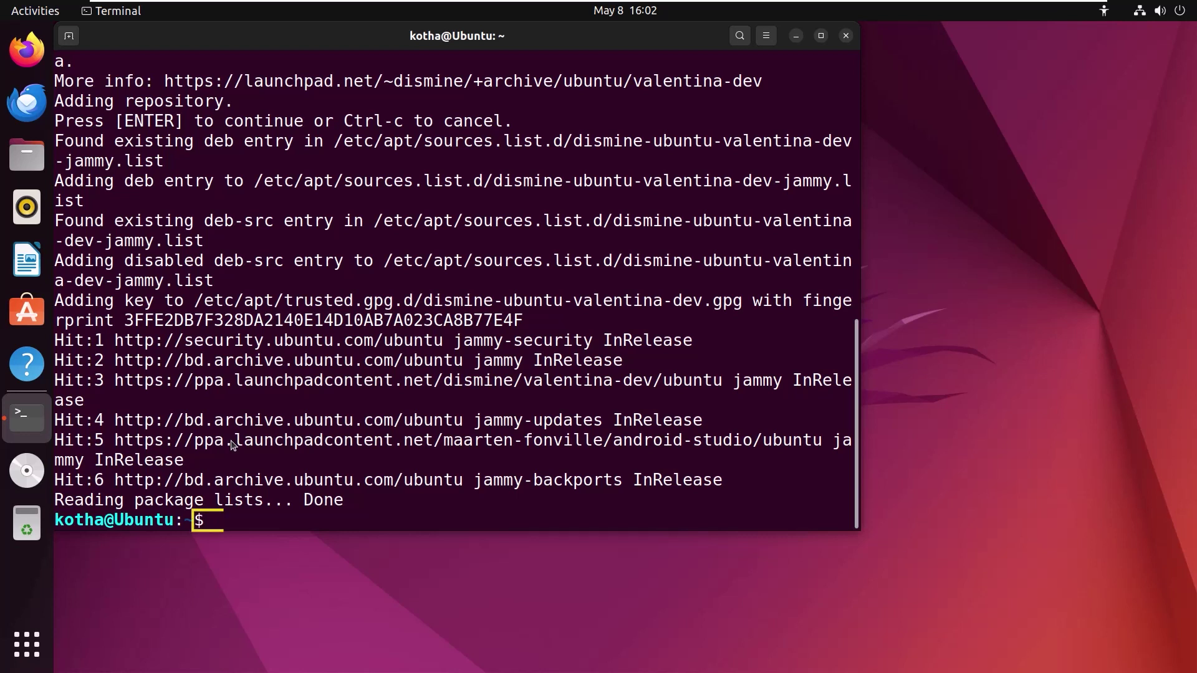
type("sudo apt ")
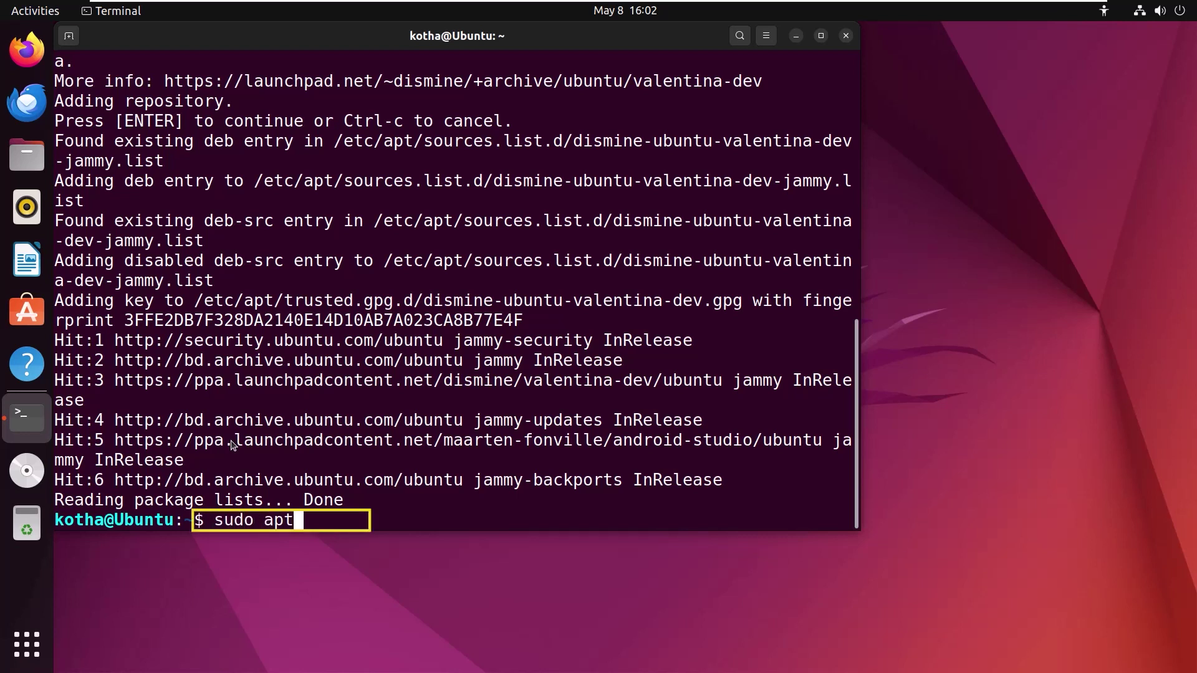
type("update")
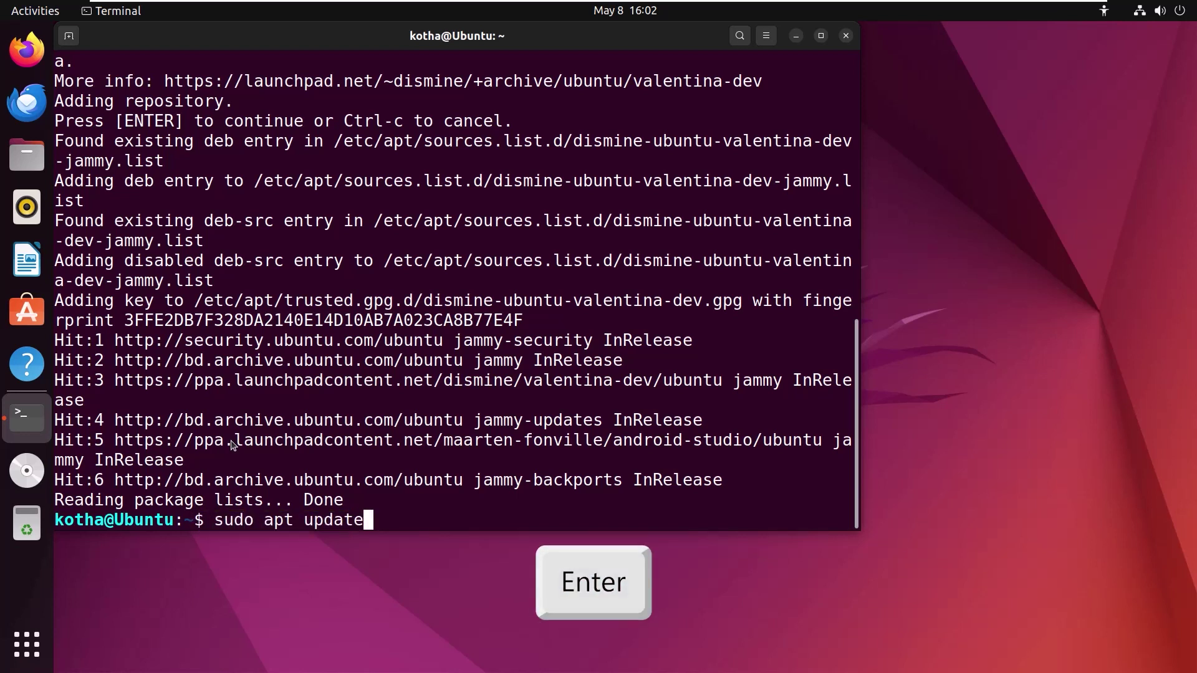
Refresh package lists with sudo apt update to include the Valentina PPA
key("Return")
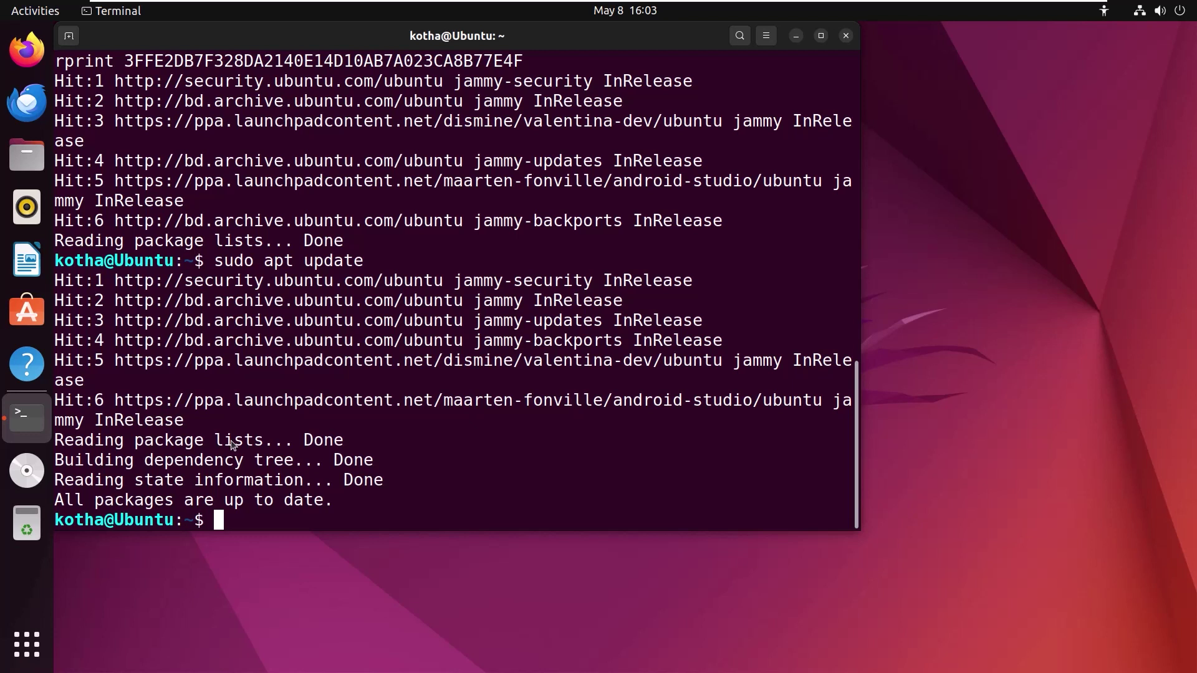
type("sudo apt insta")
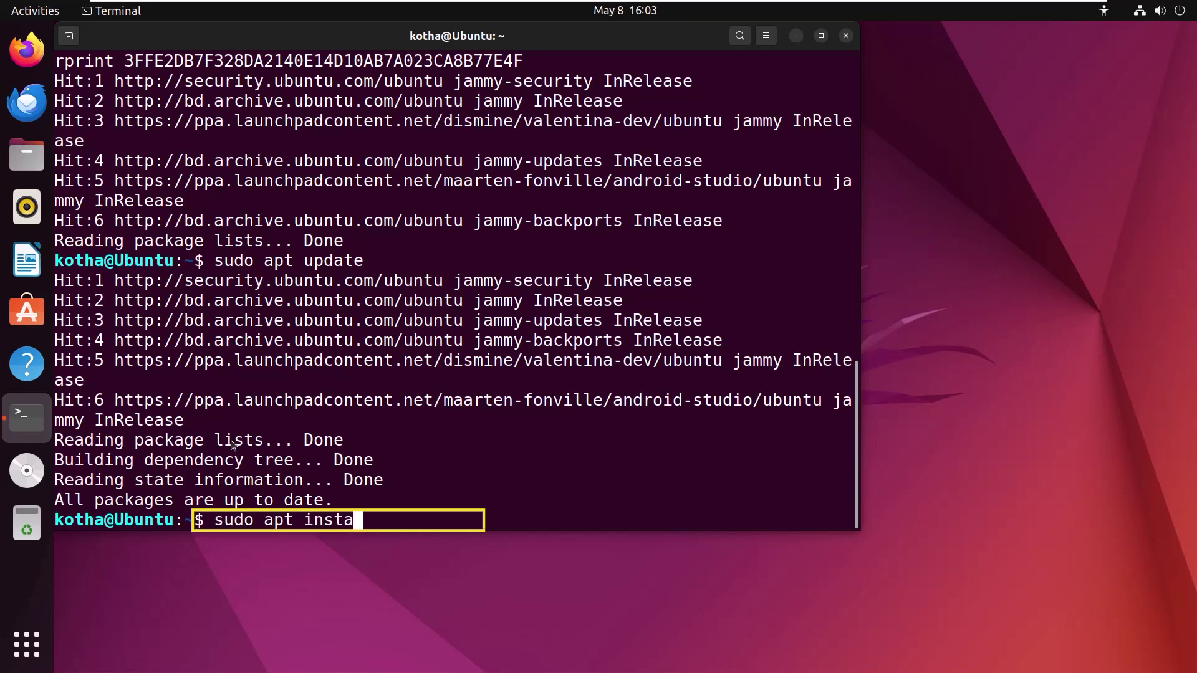
type("ll valen")
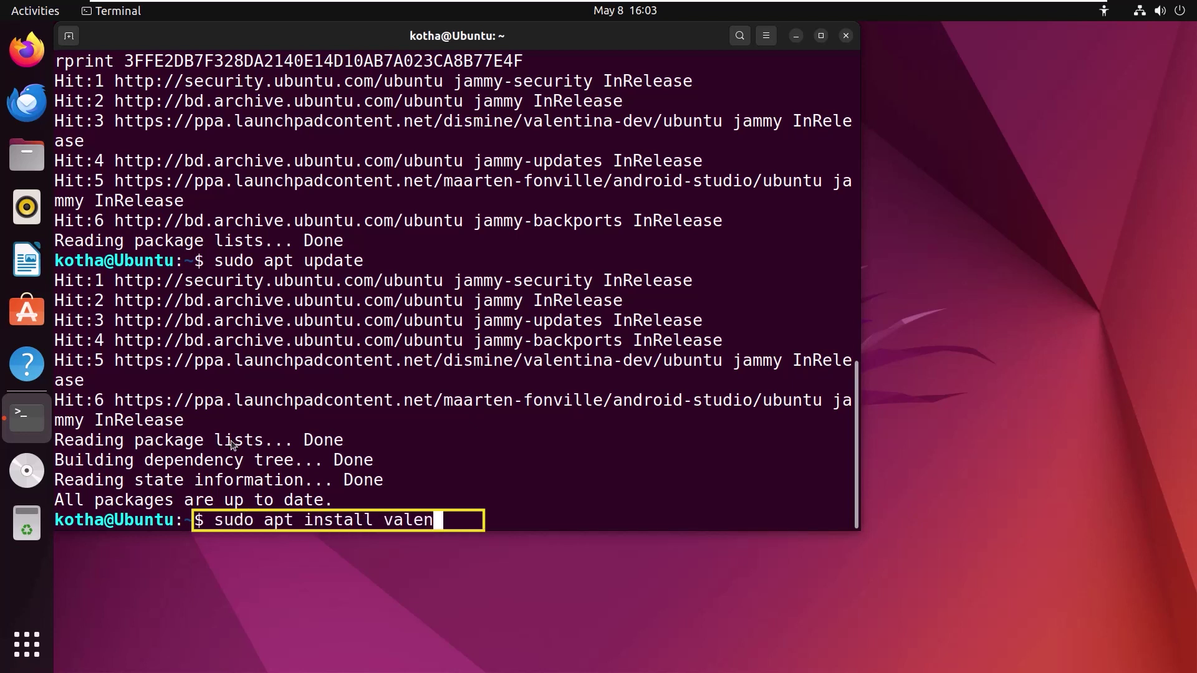
type("tina")
Install the valentina package with its 21 new dependencies, answering y to confirm
key("Return")
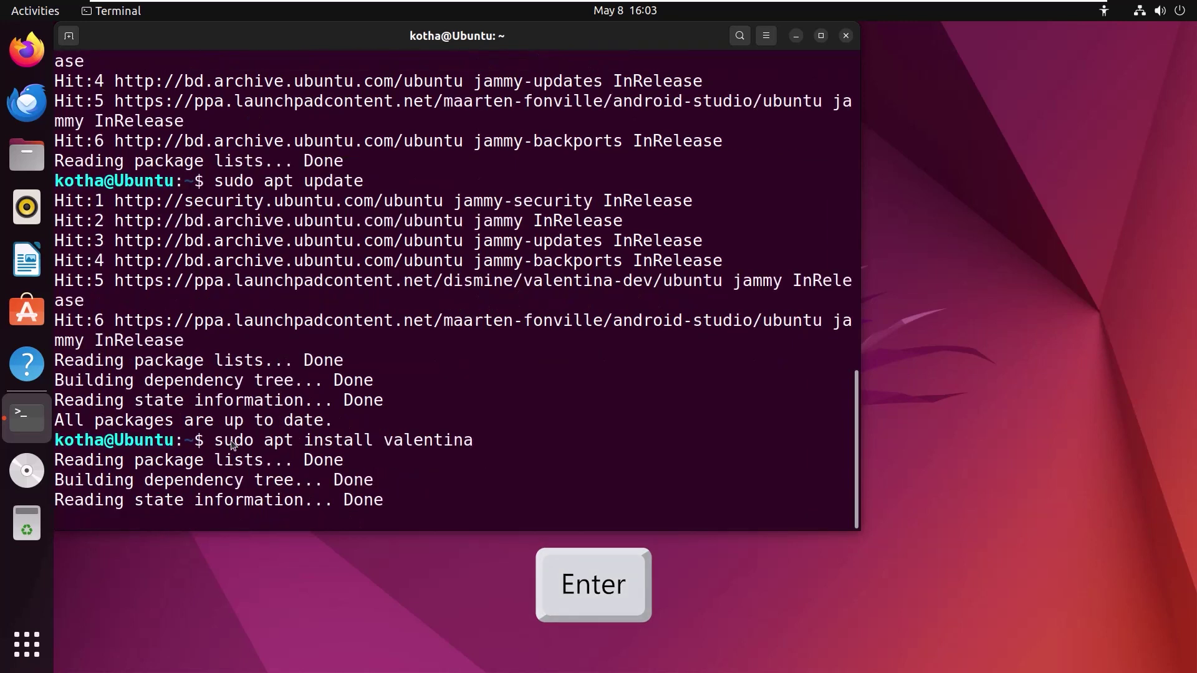
type("y")
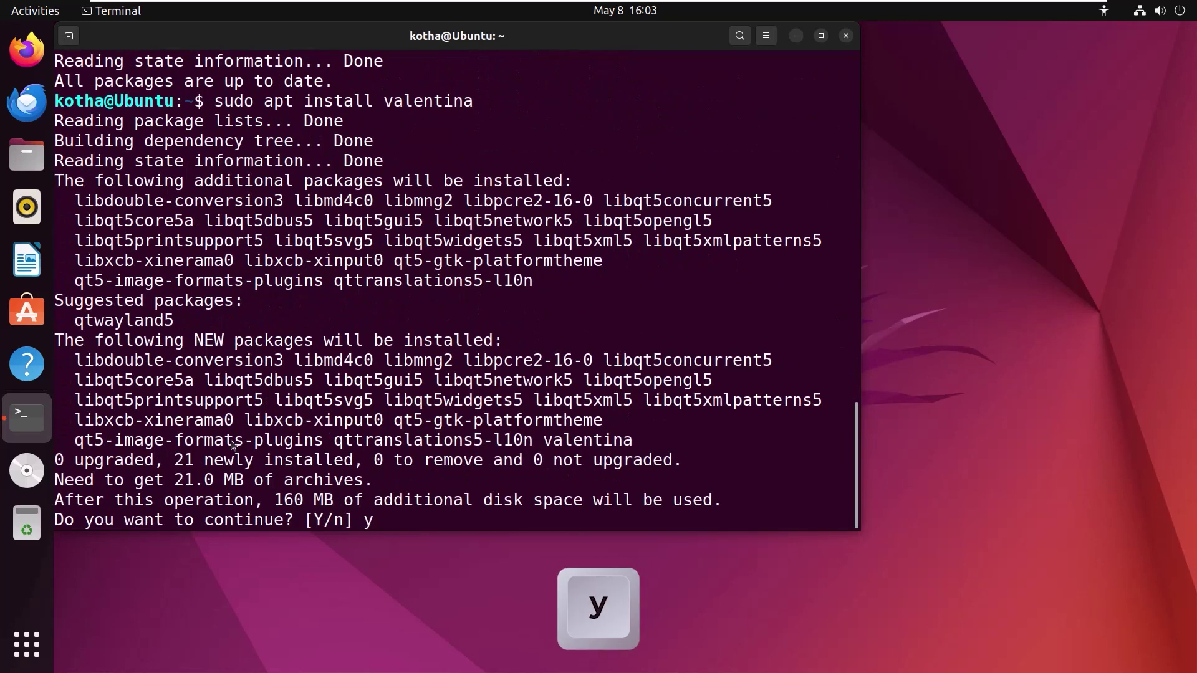
key("Return")
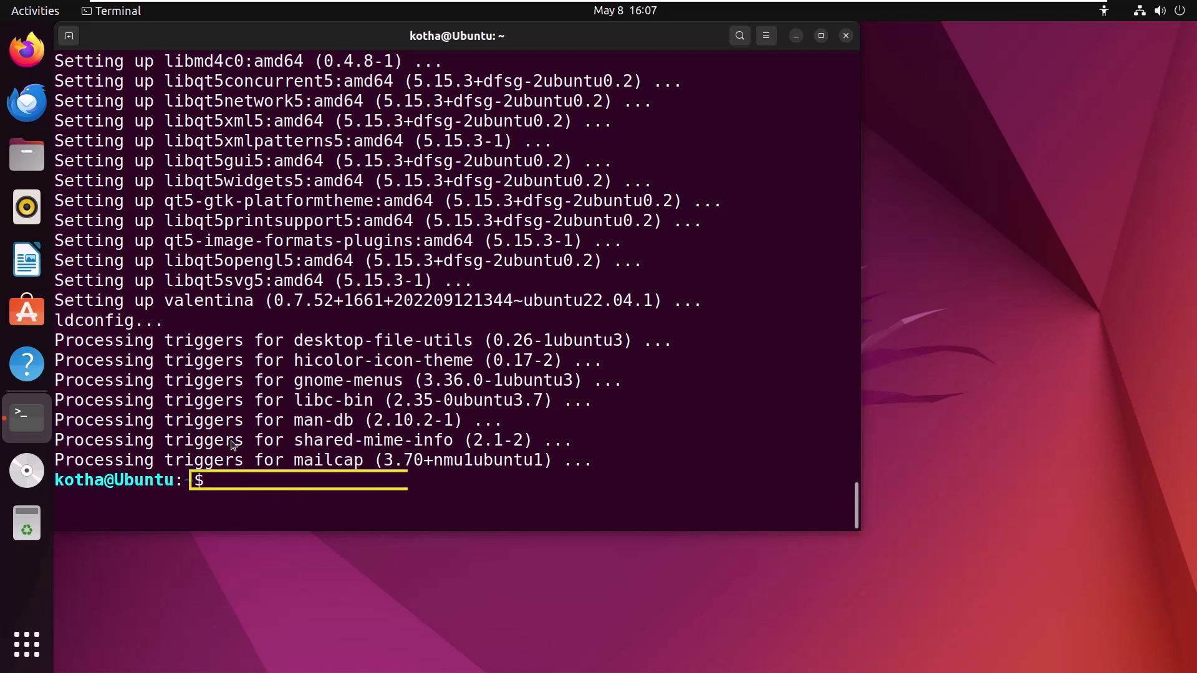
type("valentina --")
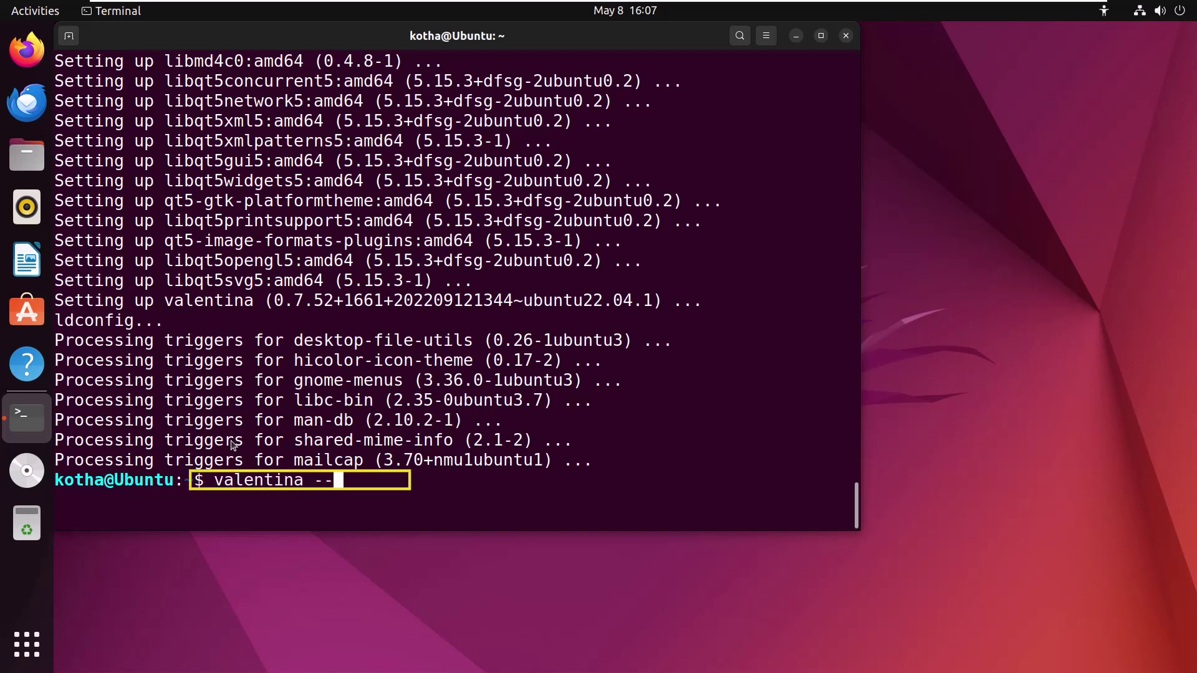
type("version")
Check valentina --version and highlight the reported version 0.7.52.0
key("Return")
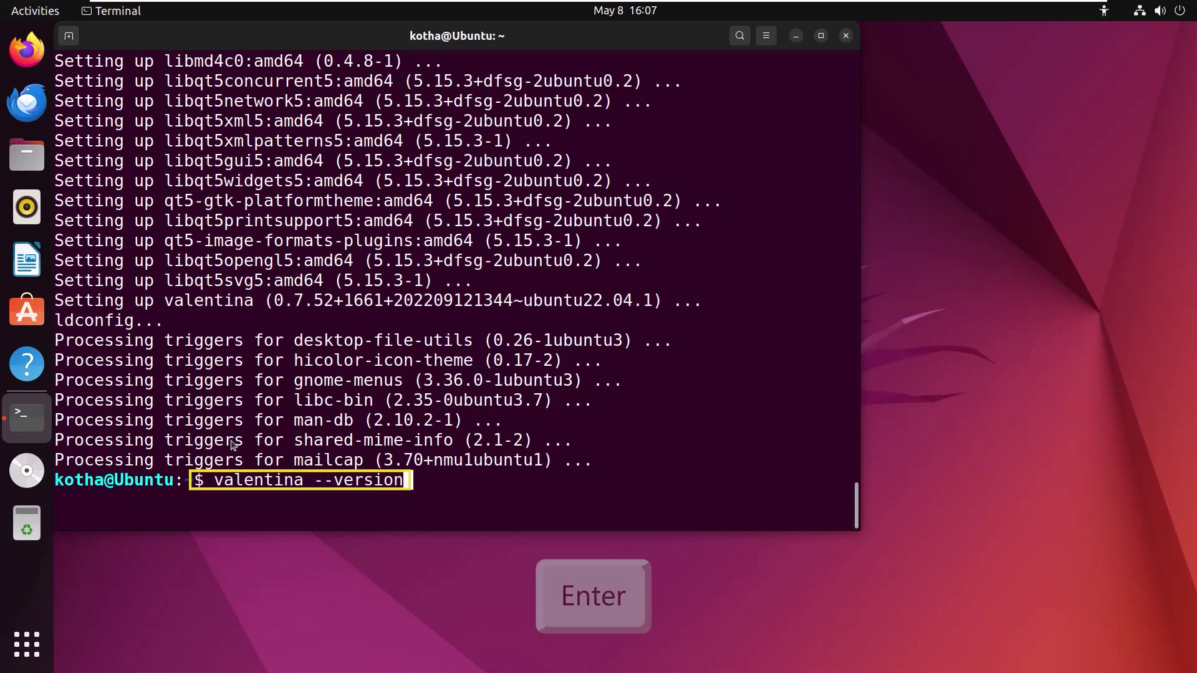
left_click_drag(239, 500, 54, 505)
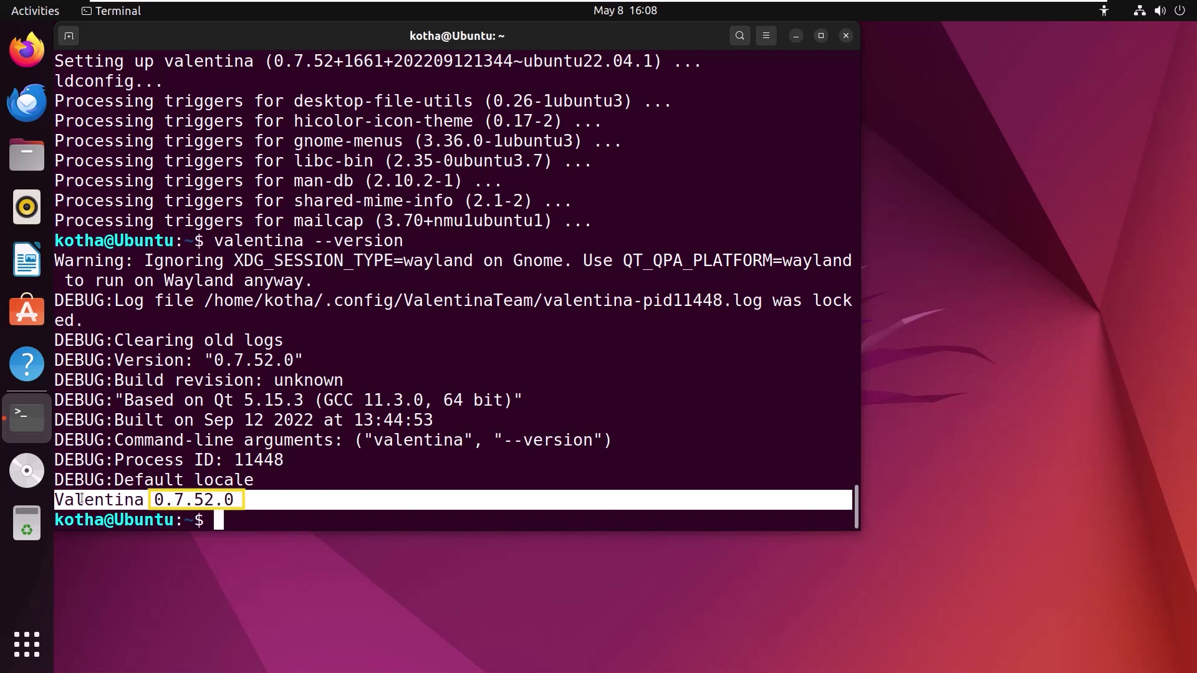
left_click(279, 490)
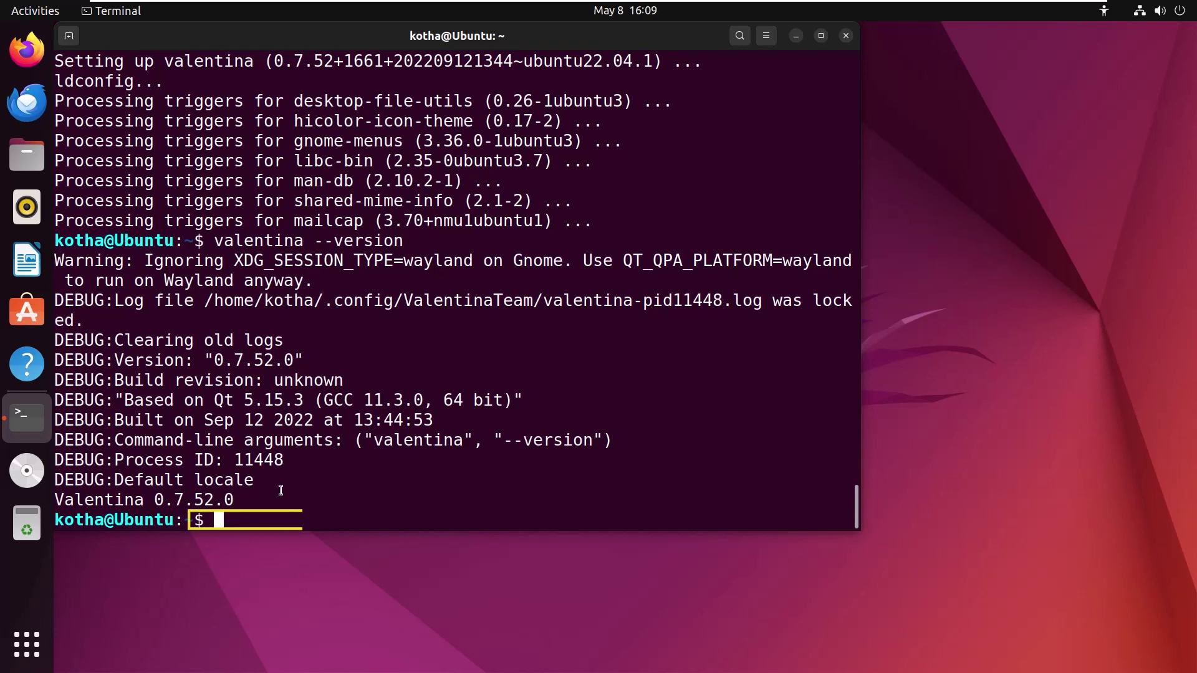
type("valenti")
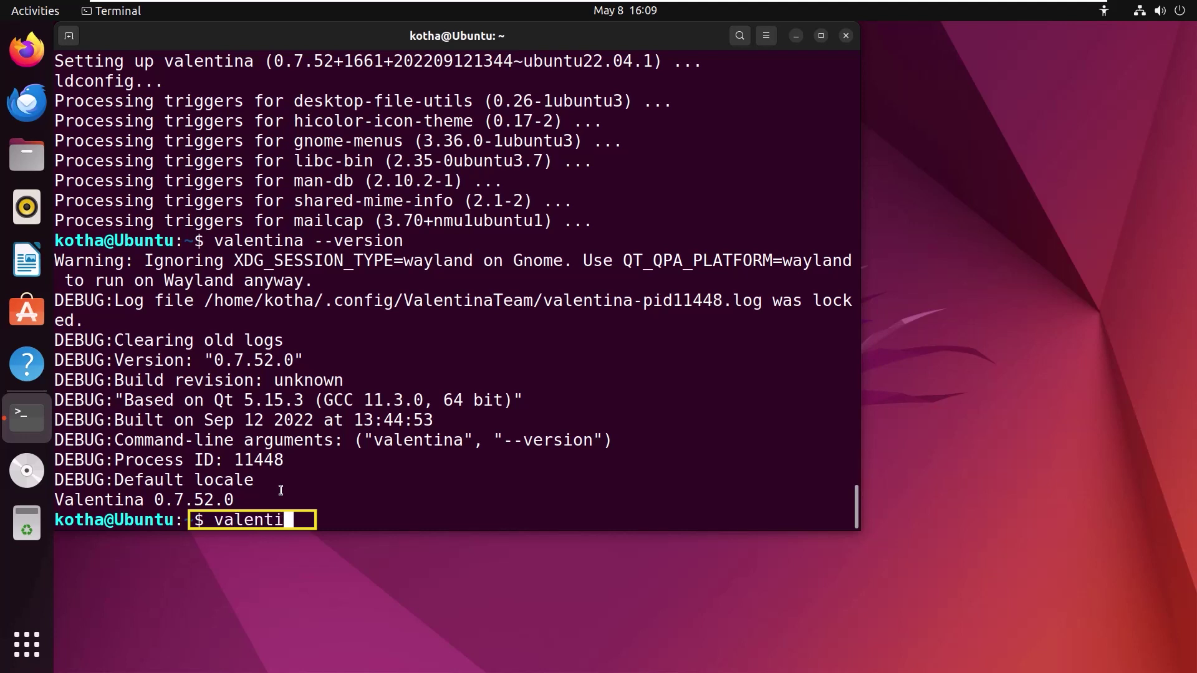
type("na")
Launch Valentina with the valentina command, close it and its language prompt, then show the applications overview
key("Return")
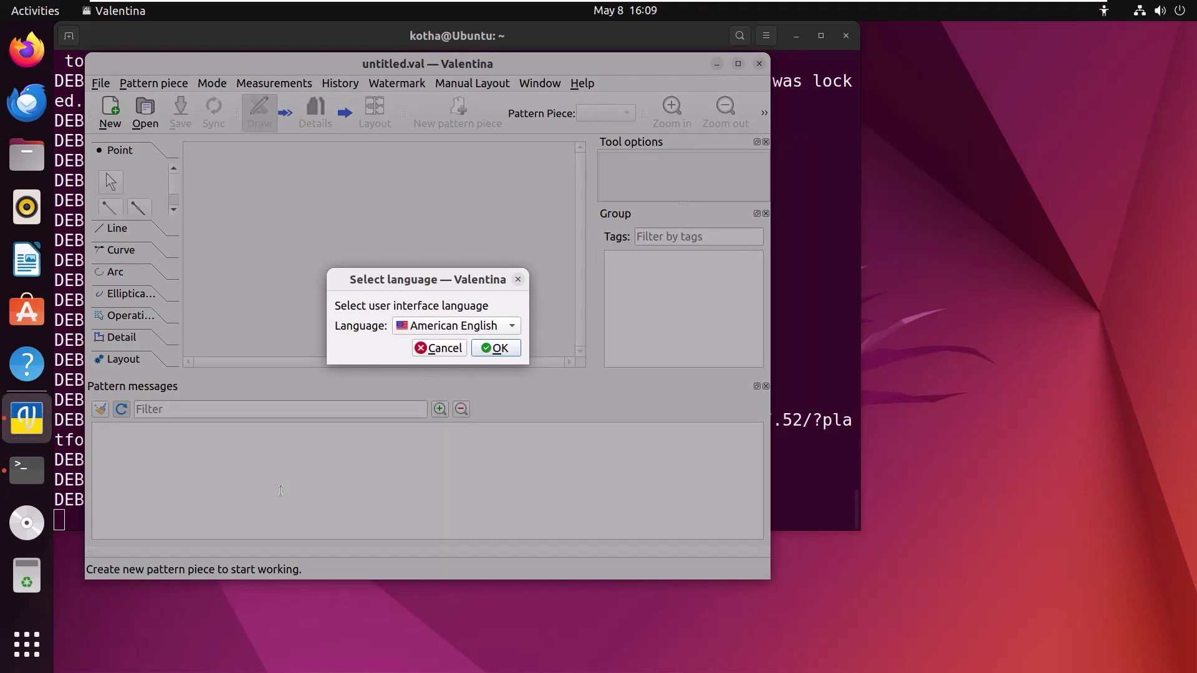
left_click(760, 64)
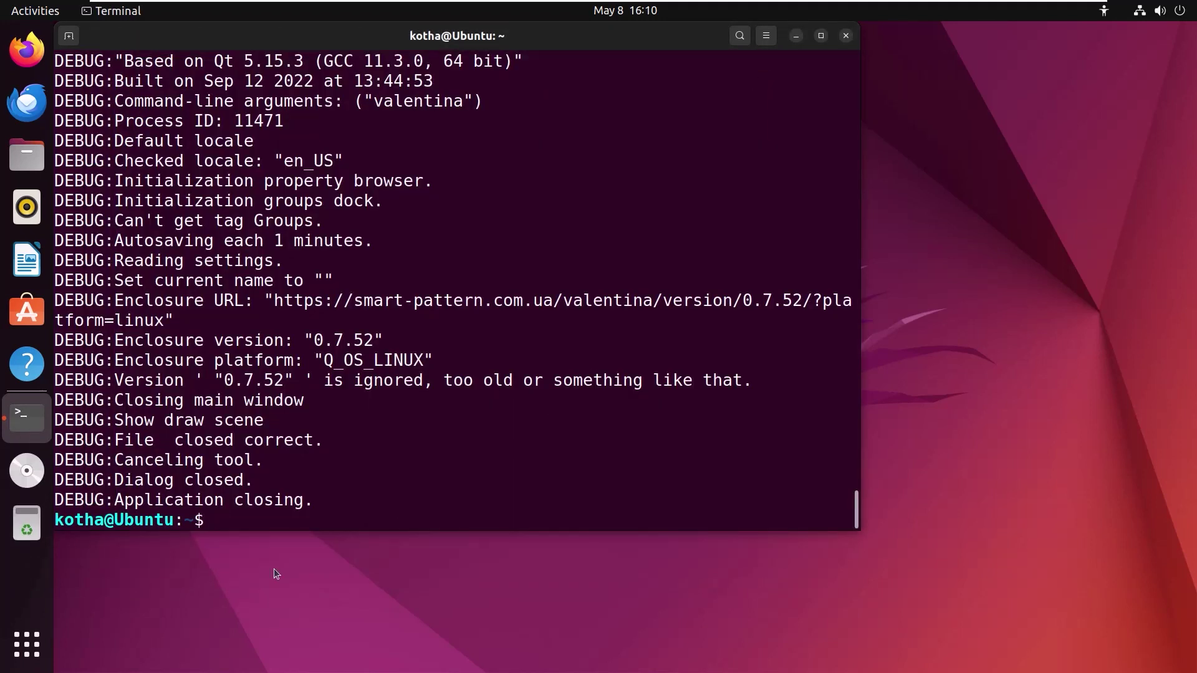
left_click(38, 624)
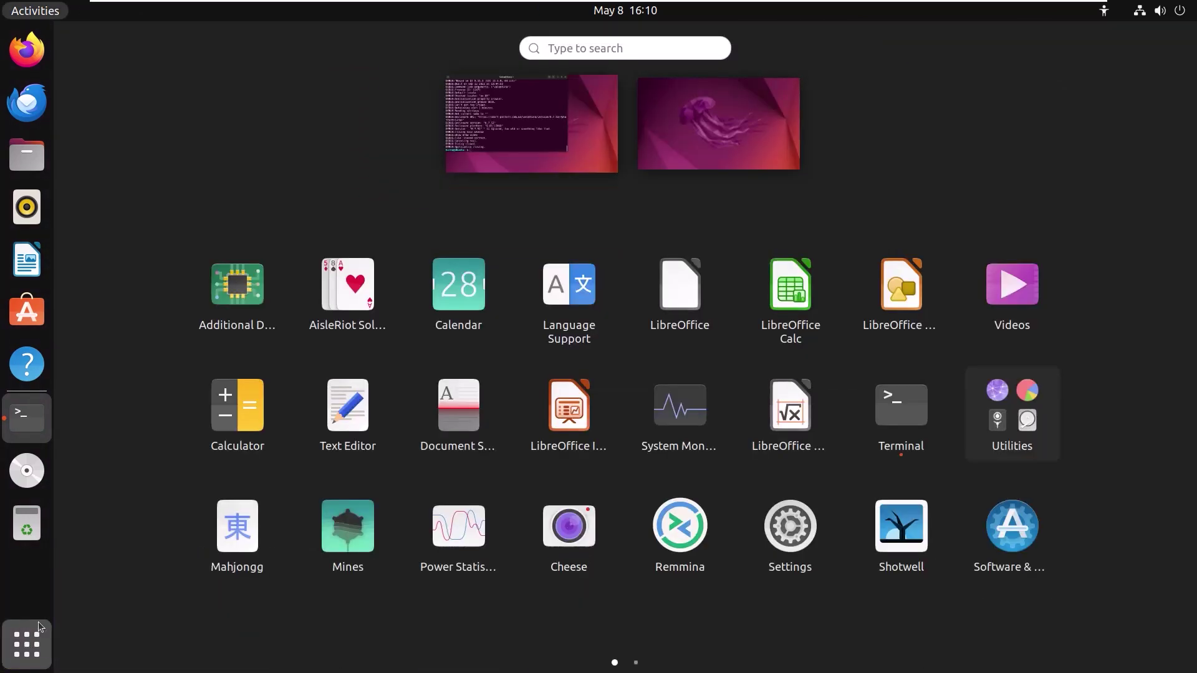
type("val")
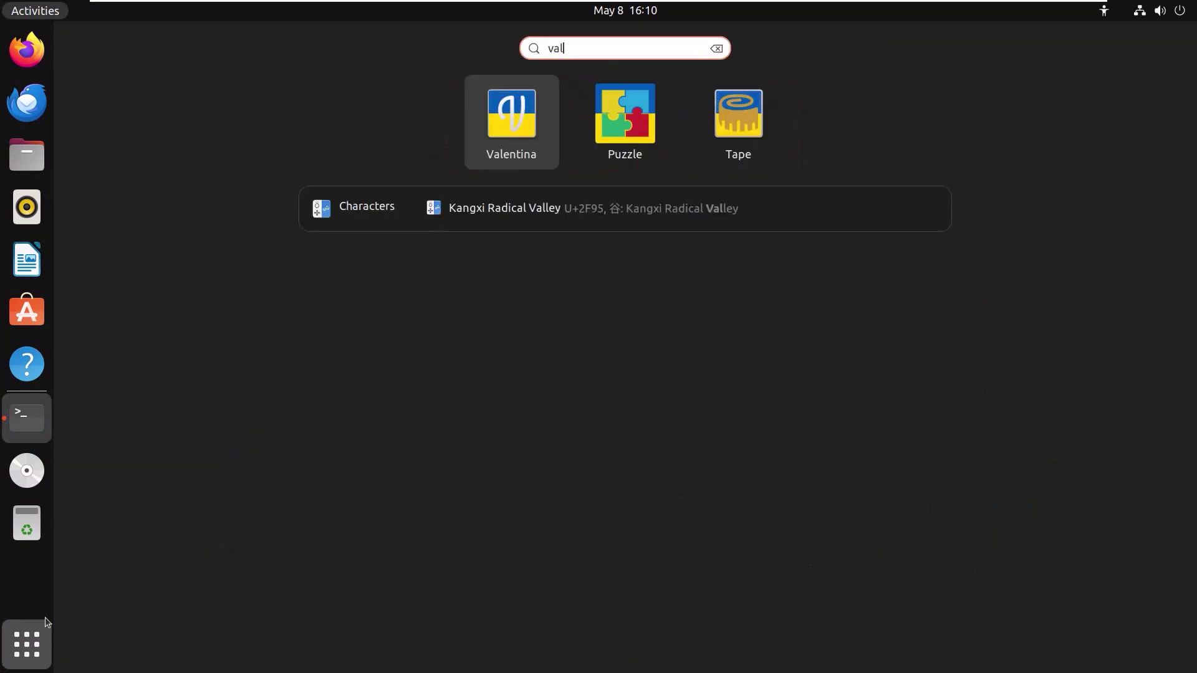
Launch Valentina from the 'val' search results in the overview
left_click(492, 141)
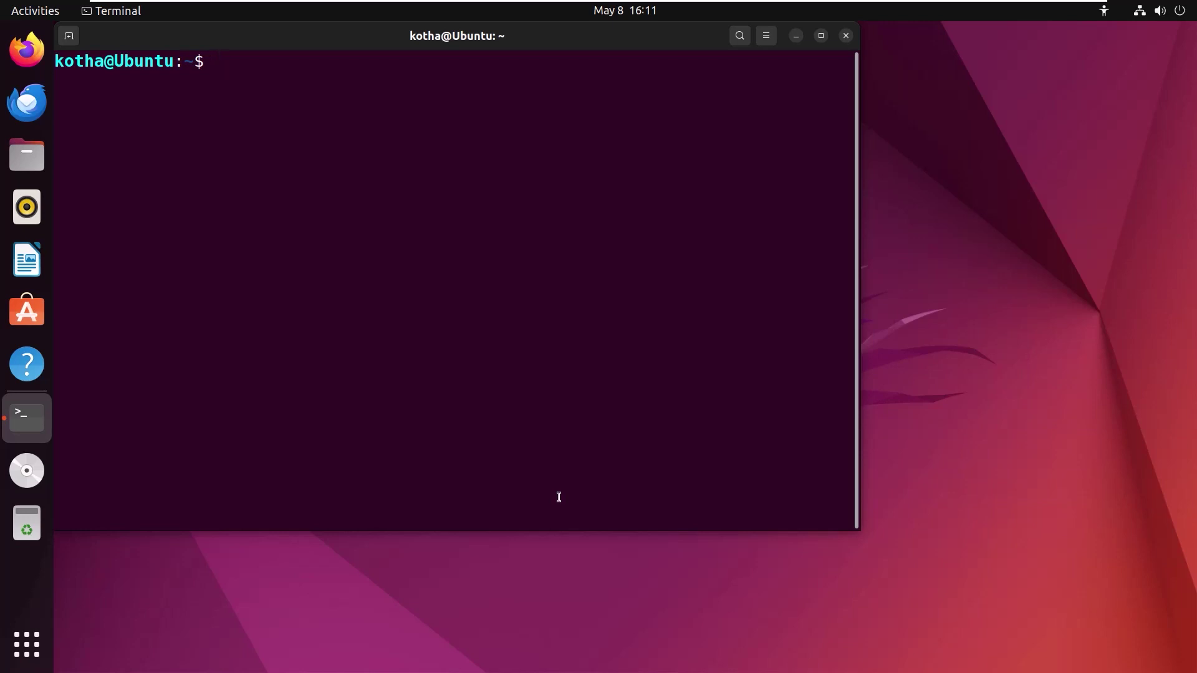
type("su")
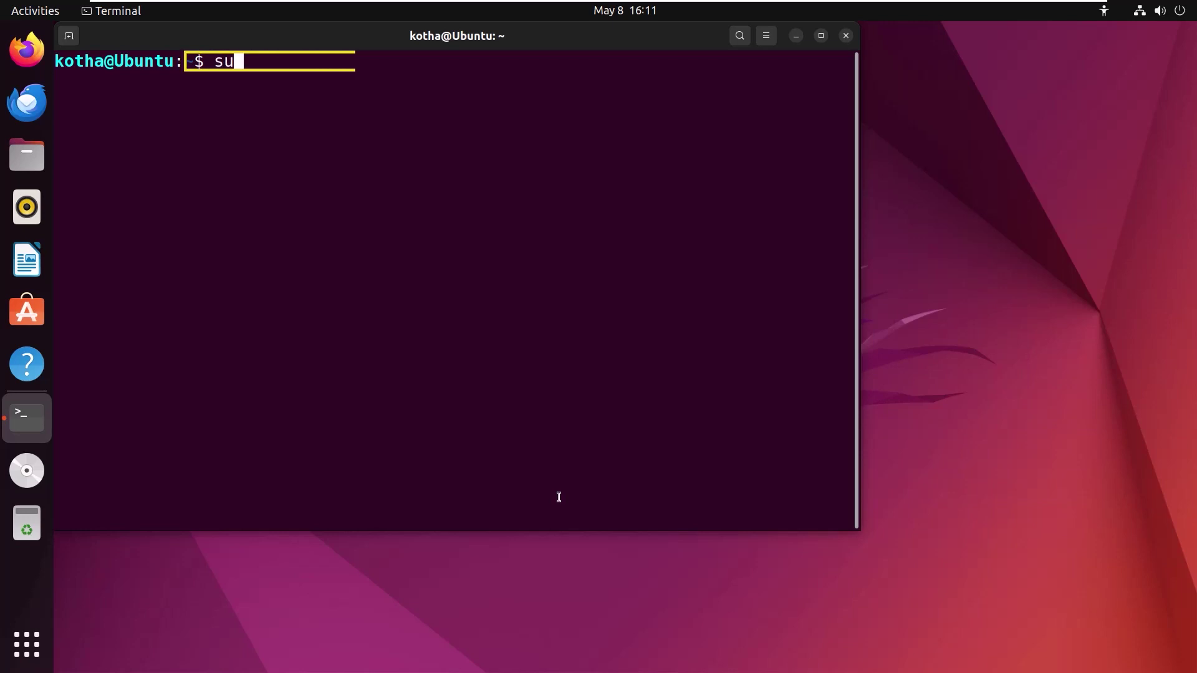
type("do apt ")
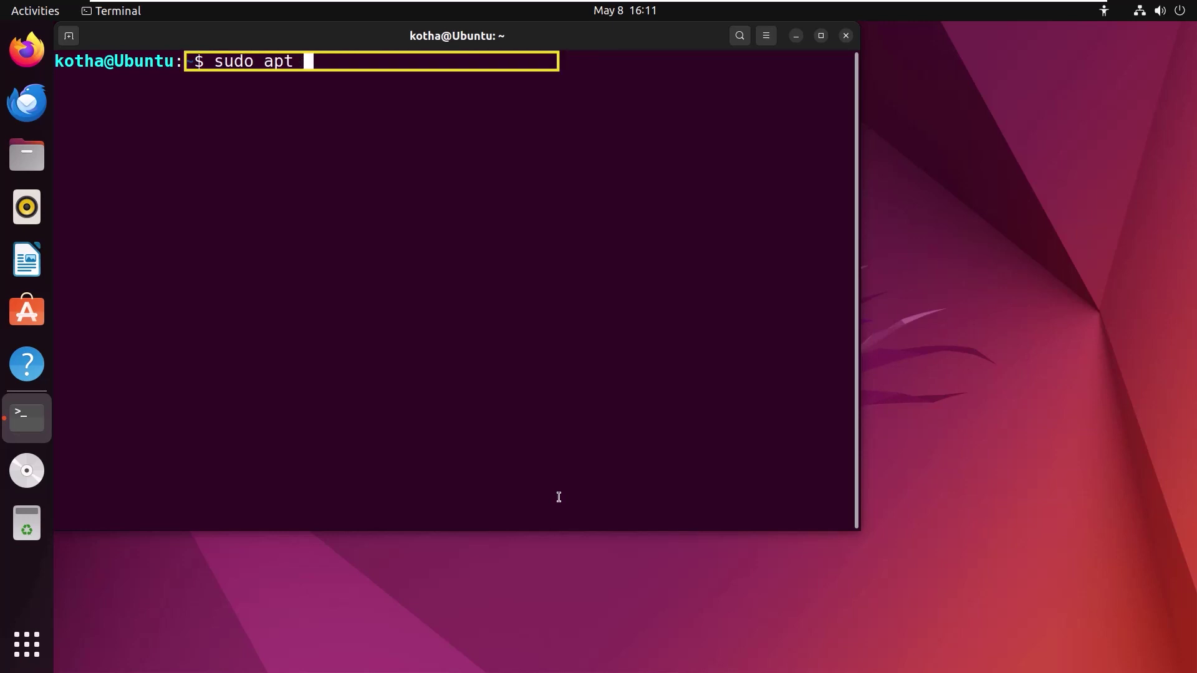
type("remove --p")
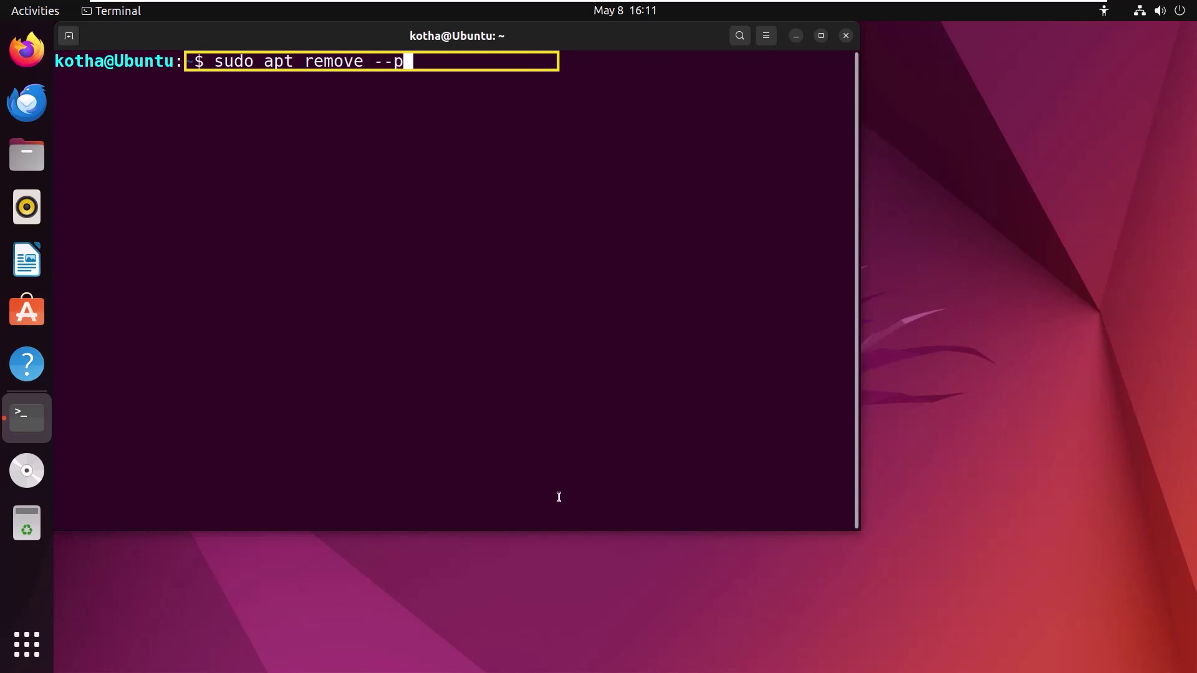
type("urge valen")
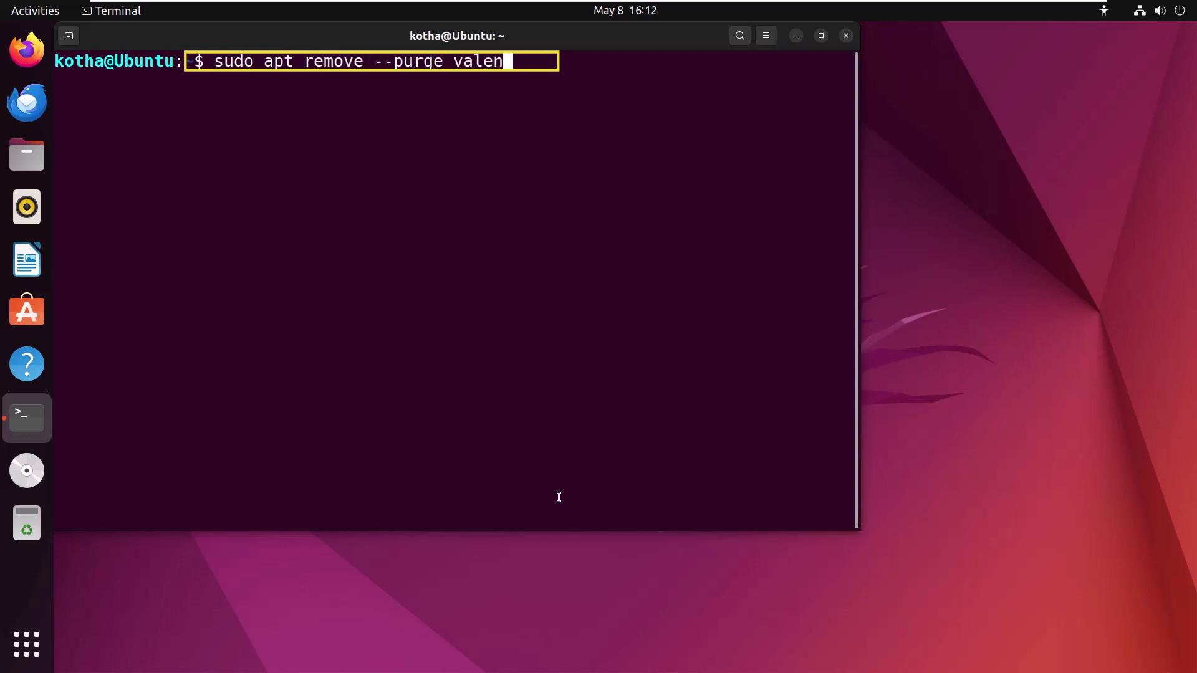
type("tina")
Purge Valentina with sudo apt remove --purge valentina, answering y to confirm
key("Return")
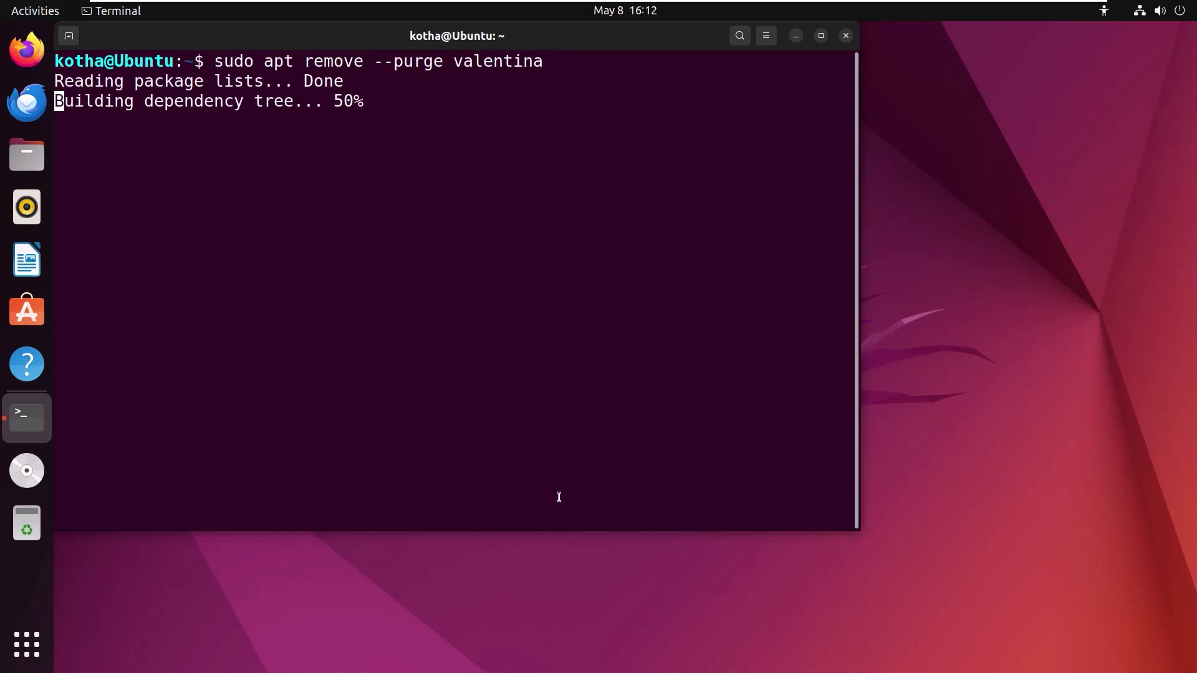
type("y")
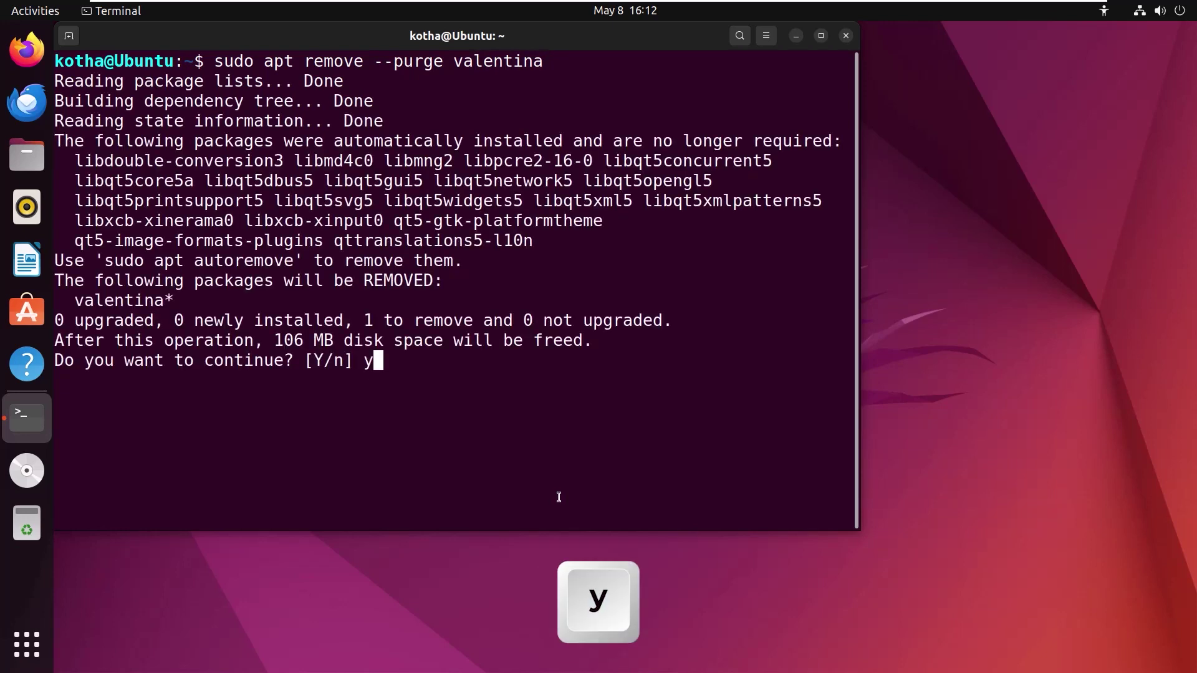
key("Return")
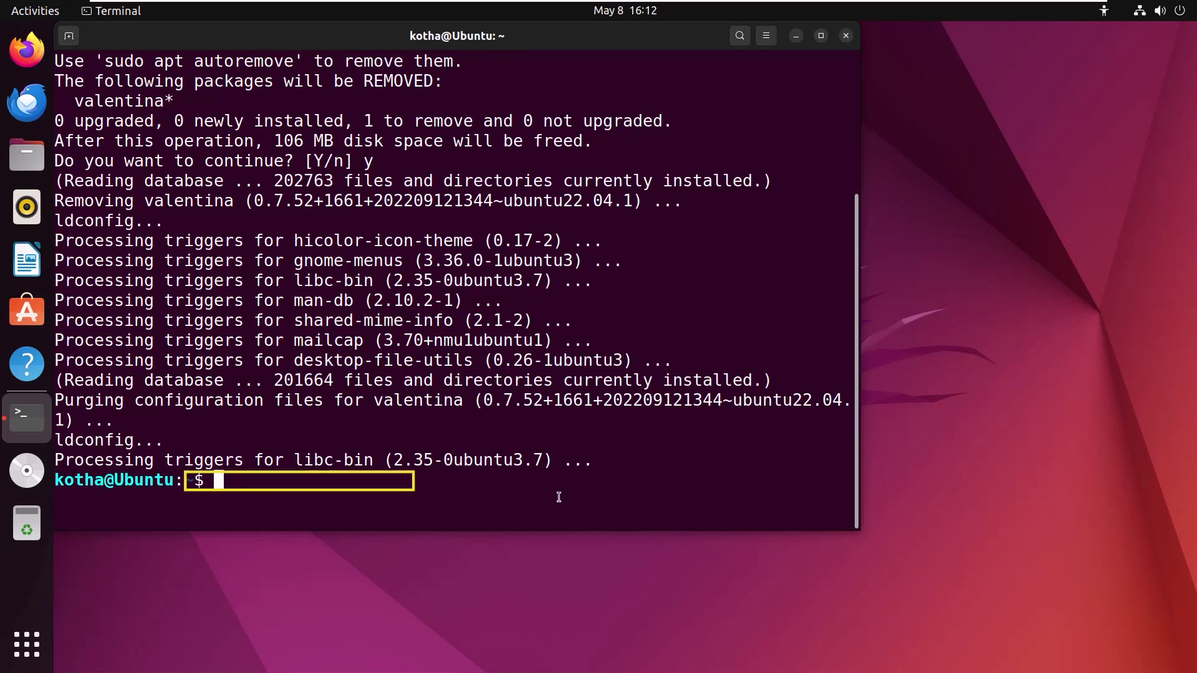
type("sudo apt a")
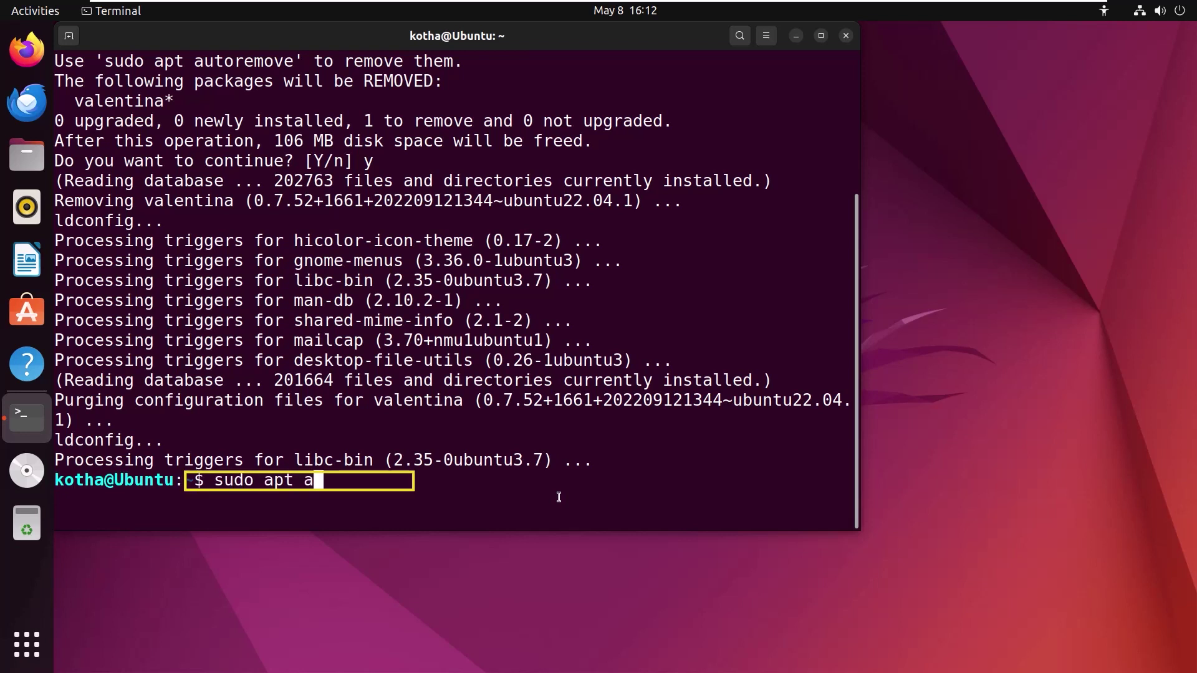
type("utoremove")
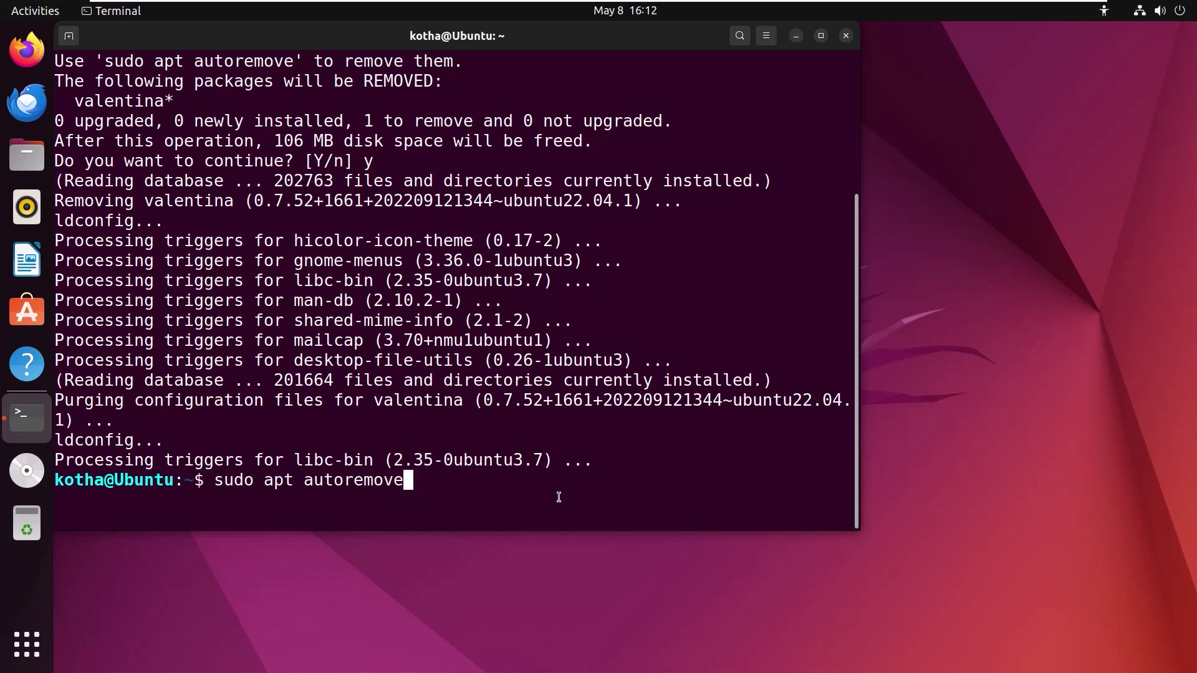
Autoremove the 20 unneeded Qt5 and library packages, answering y to confirm
key("Return")
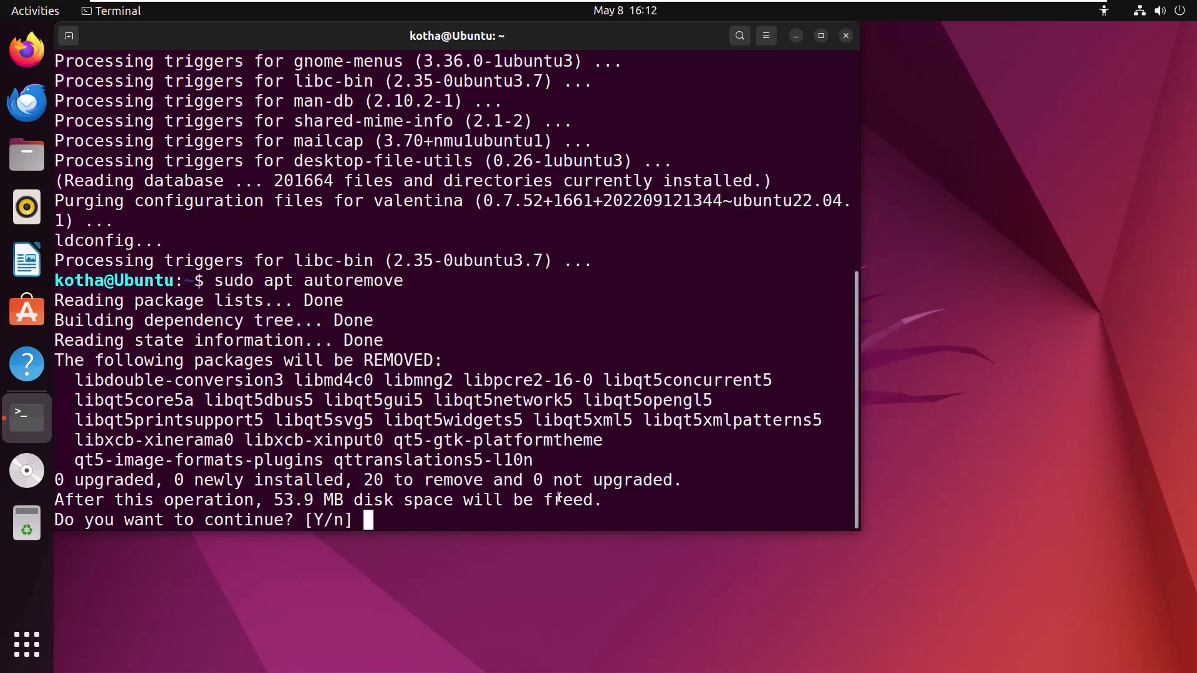
type("y")
key("Return")
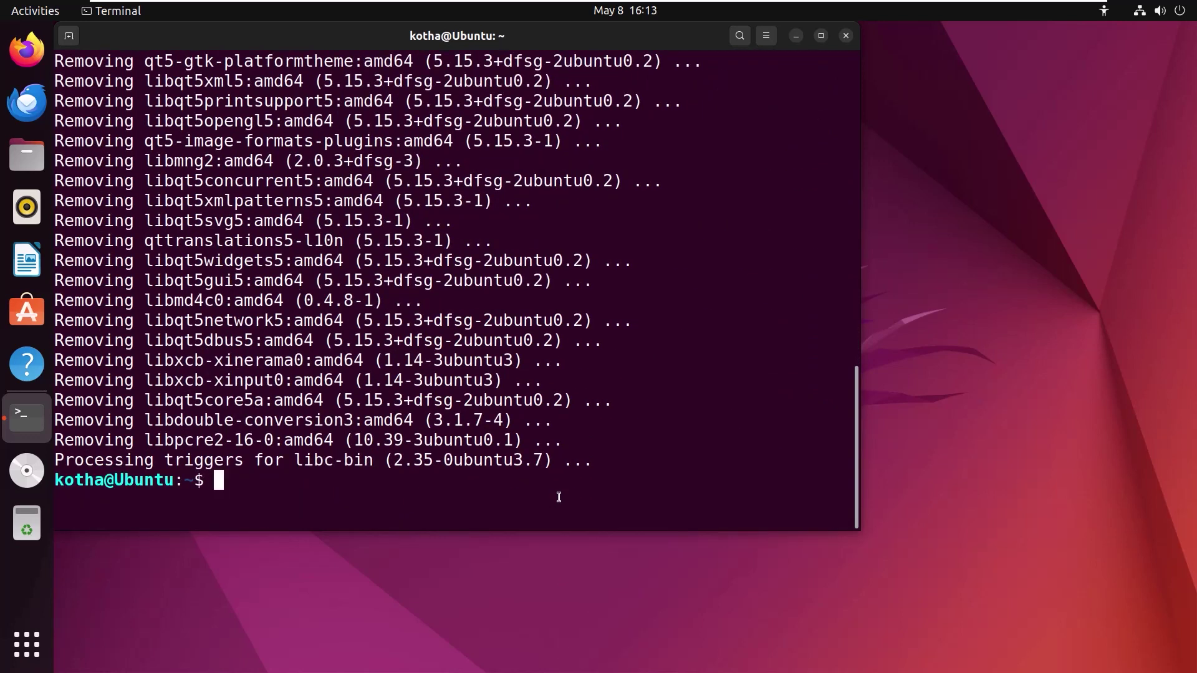
type("sudo apt autoclean")
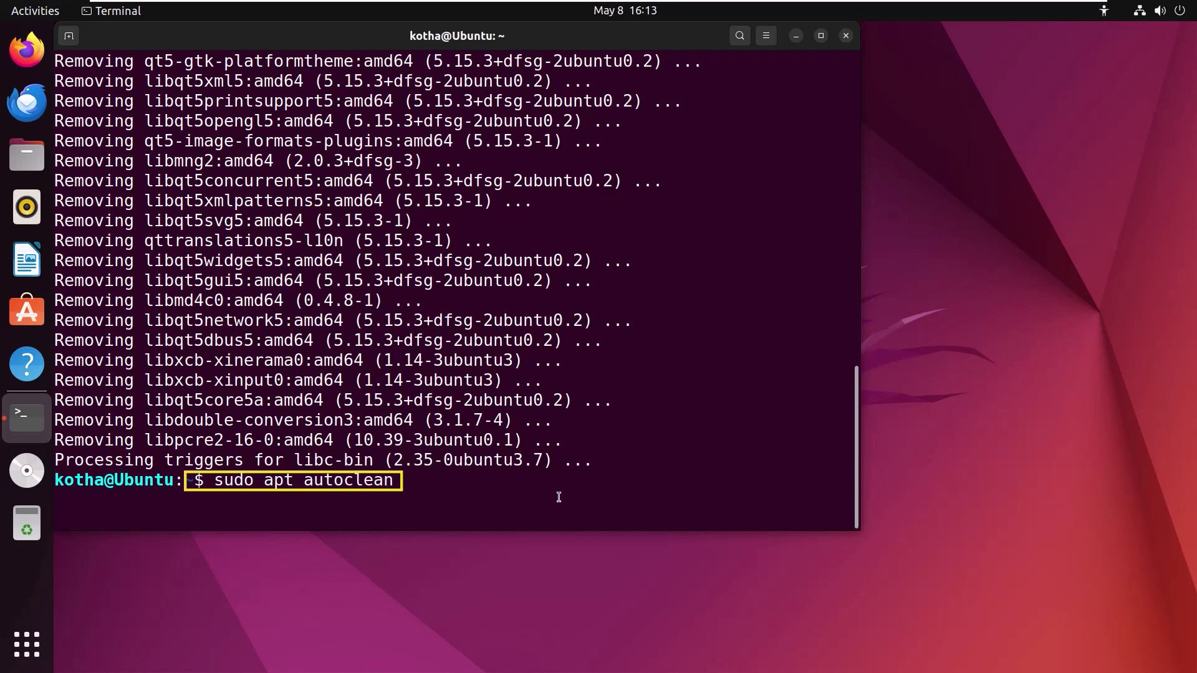
Remove obsolete cached package files from the apt cache with sudo apt autoclean
key("Return")
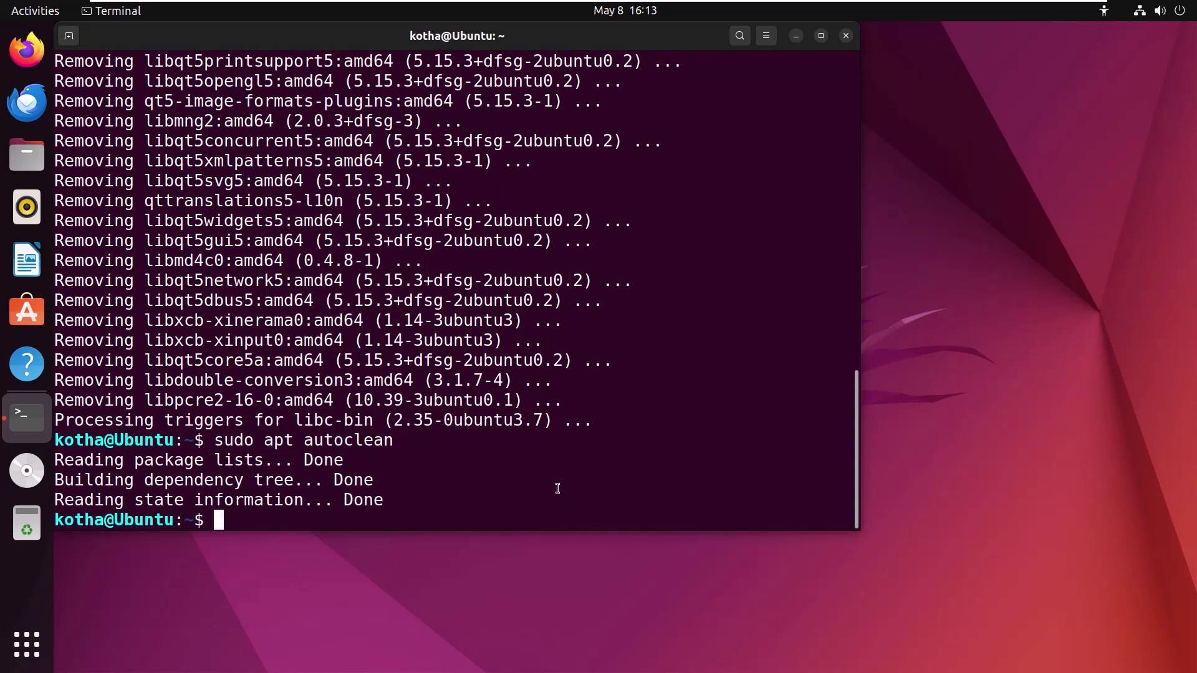
left_click(26, 644)
type("v")
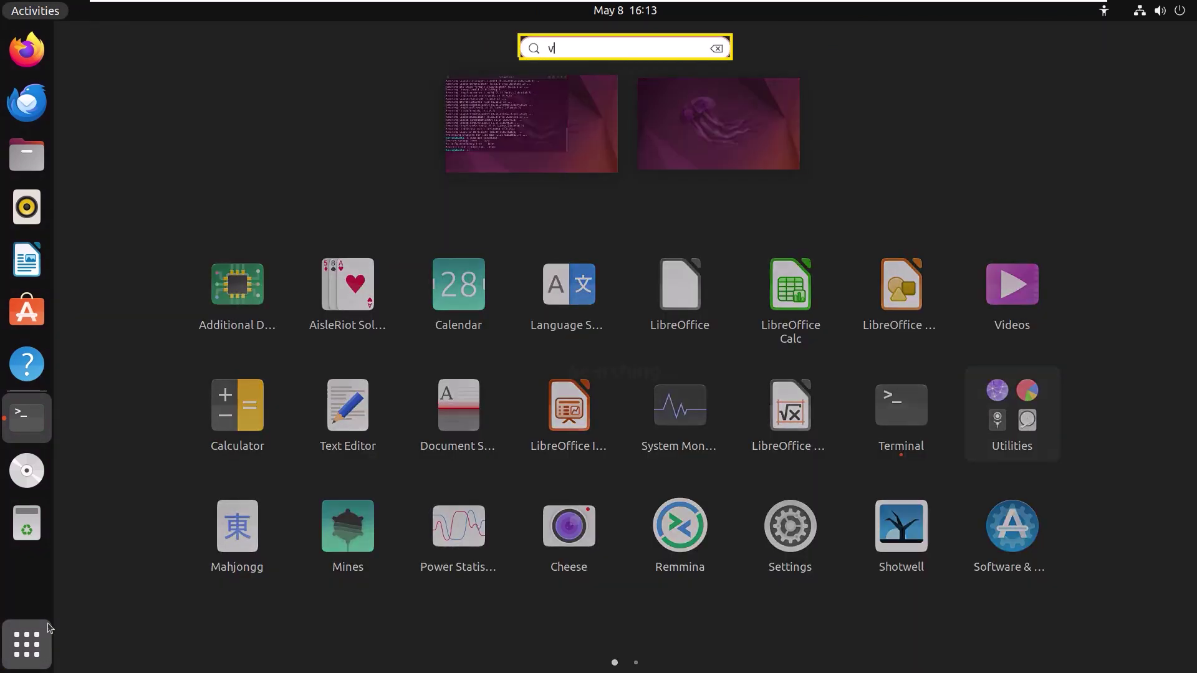
type("al")
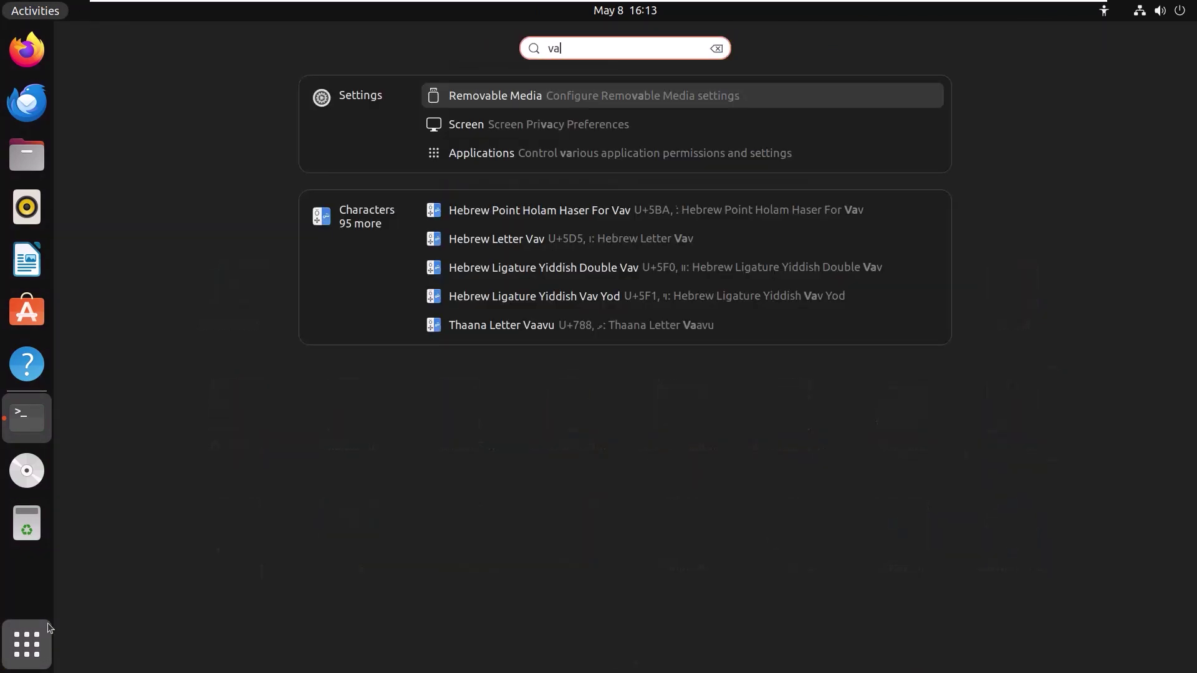